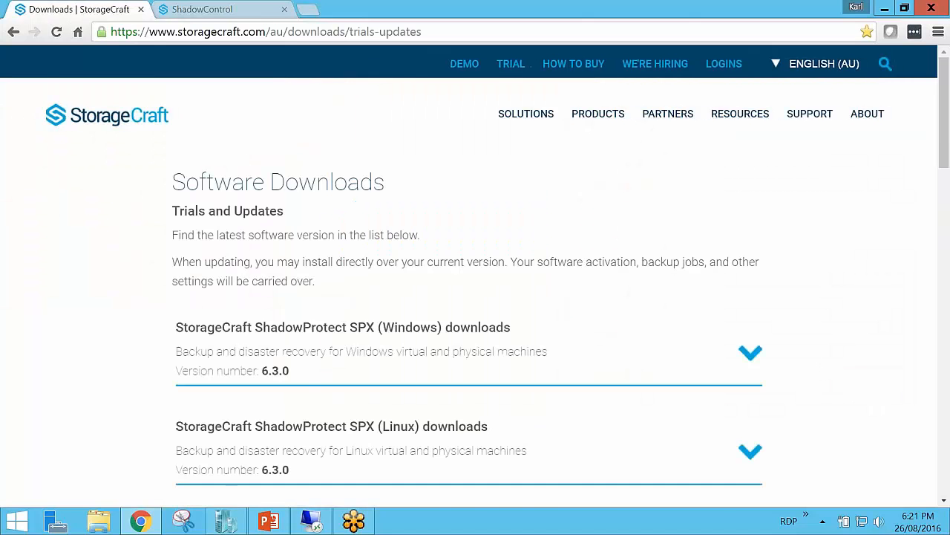
Step: Expand the ShadowControl downloads section and examine the Endpoint Agent and Appliance Builder descriptions
scroll(684, 263, "down", 9)
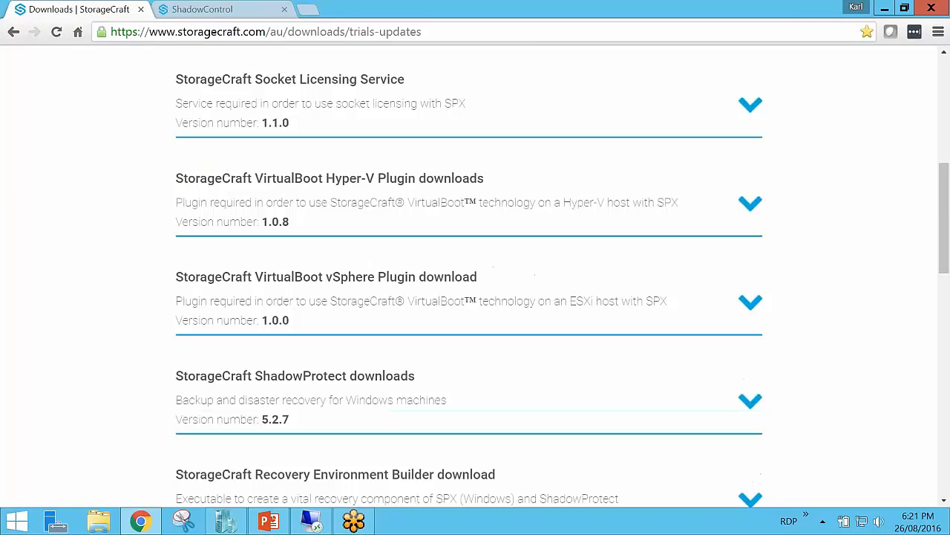
scroll(637, 269, "down", 6)
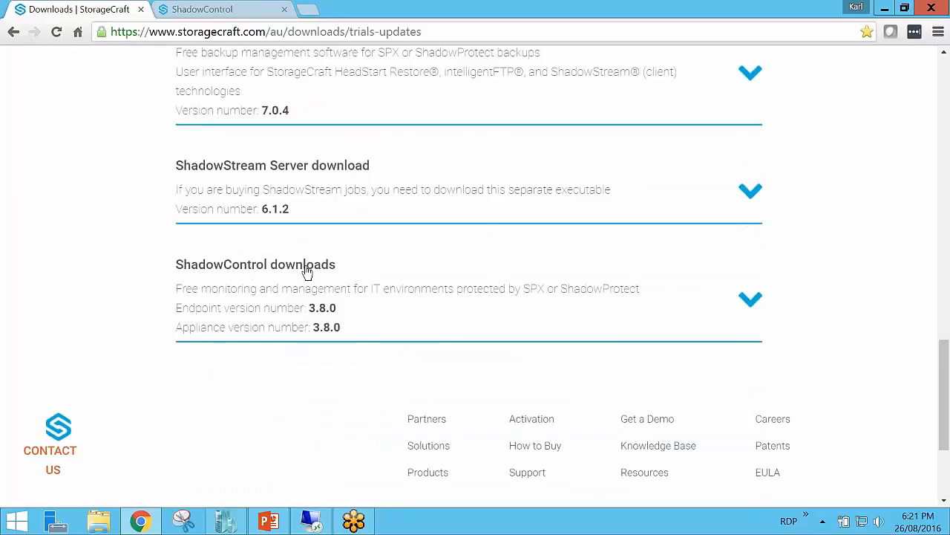
left_click(331, 297)
scroll(332, 297, "down", 2)
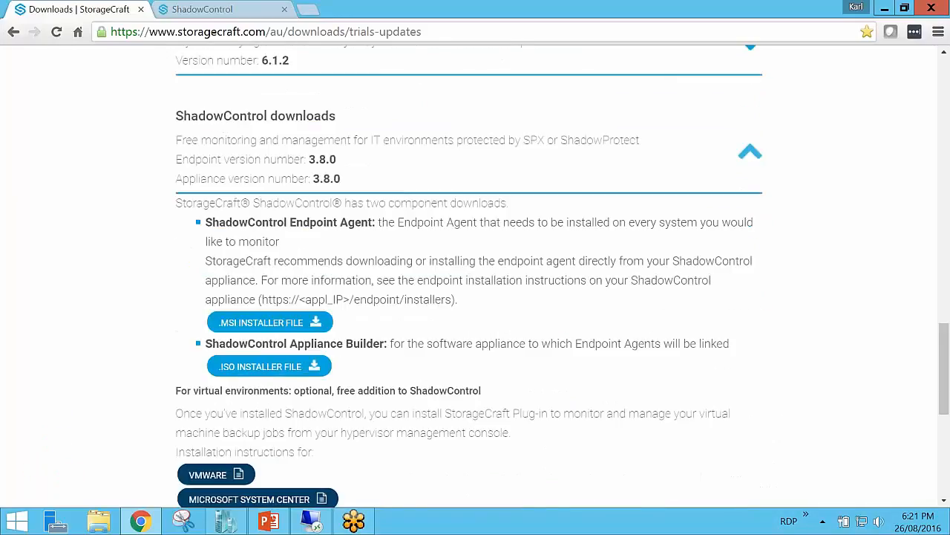
double_click(331, 224)
triple_click(331, 225)
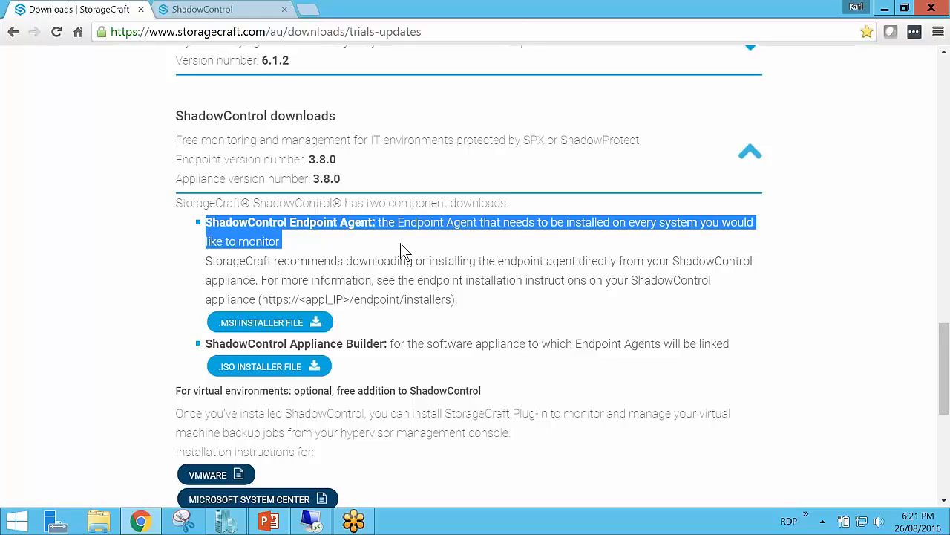
triple_click(285, 343)
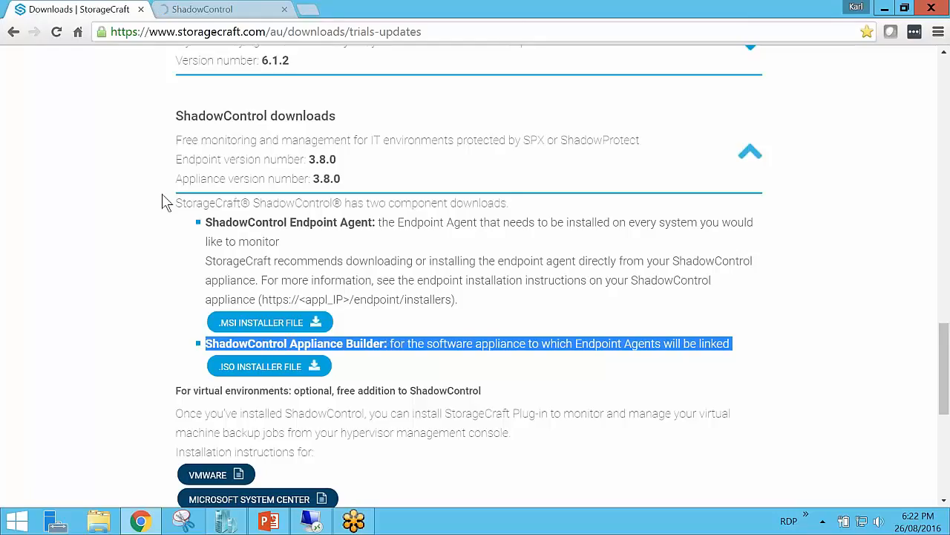
Step: Switch to the ShadowControl dashboard and list the unresponsive endpoints under ShadowProtect Status
left_click(229, 9)
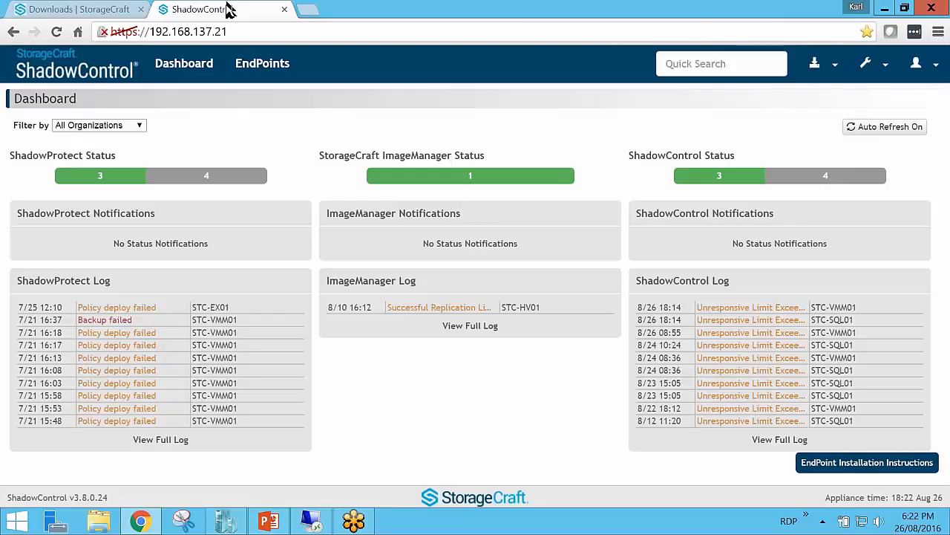
mouse_move(206, 172)
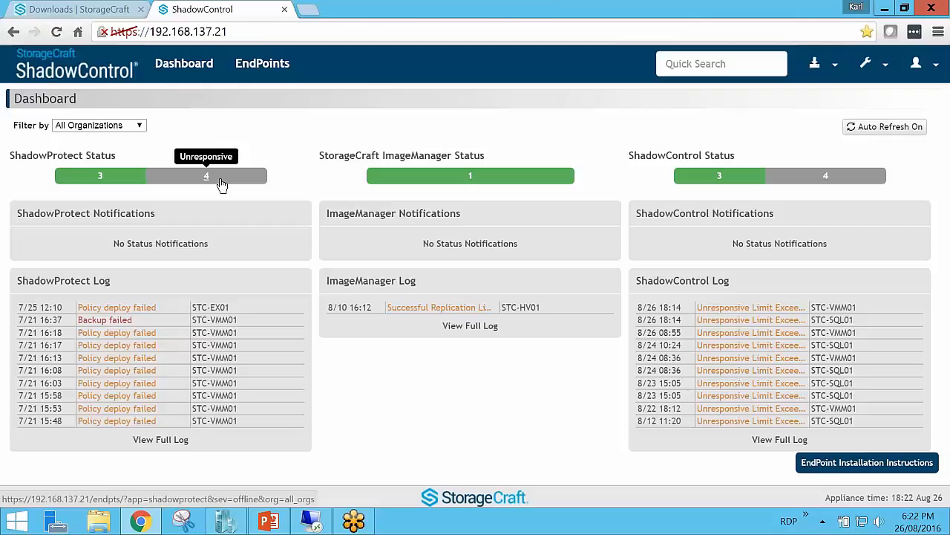
left_click(221, 182)
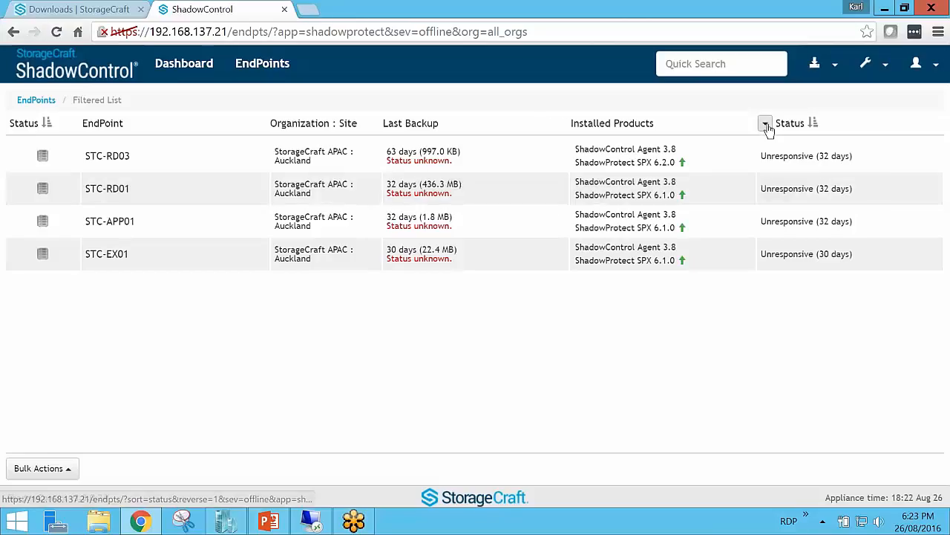
Step: Show Last Restart details in the filtered endpoint list's final column and review the available bulk actions
left_click(765, 125)
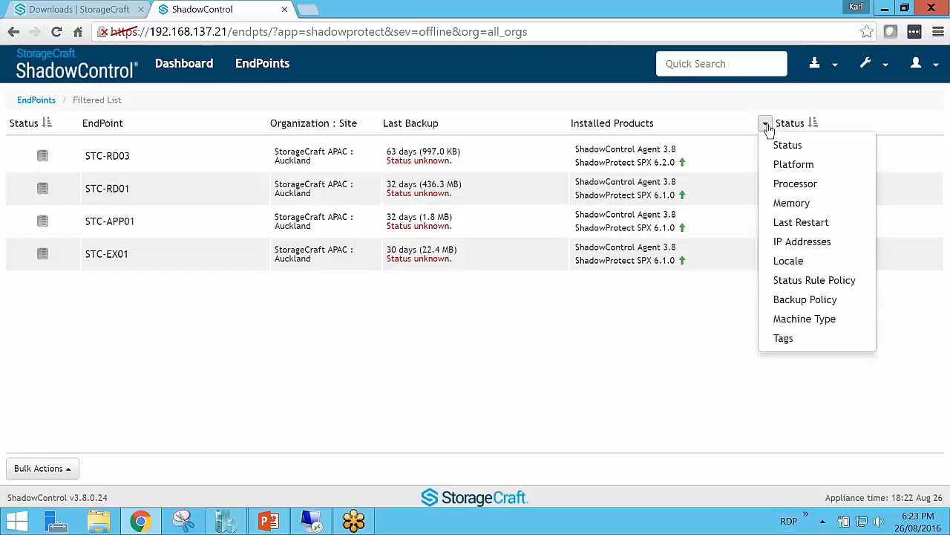
left_click(812, 222)
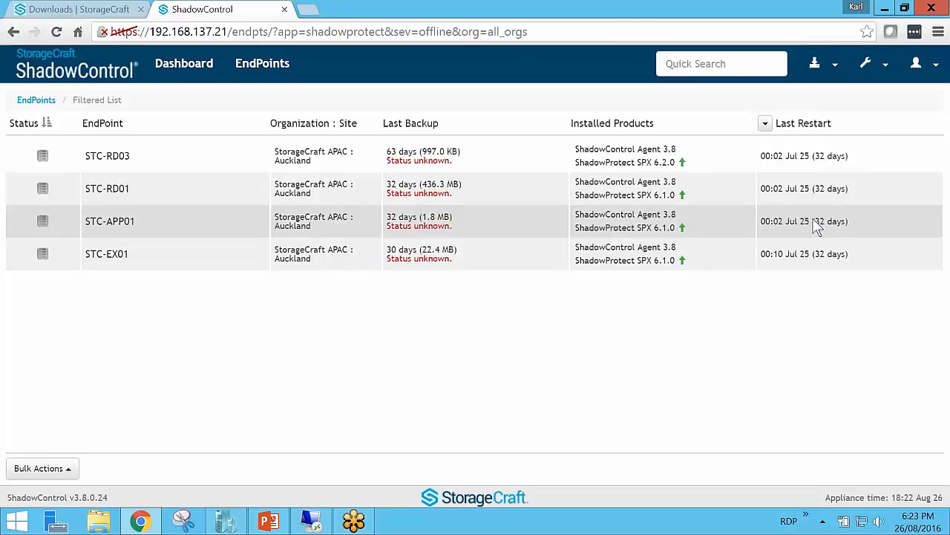
left_click(54, 471)
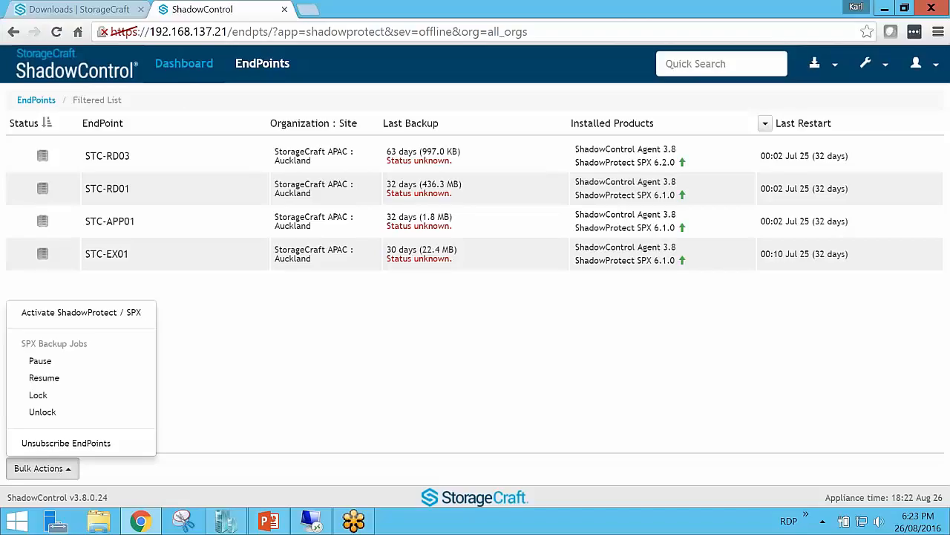
Step: Go back through the dashboard to the full endpoint list and filter it by "auckland"
left_click(185, 66)
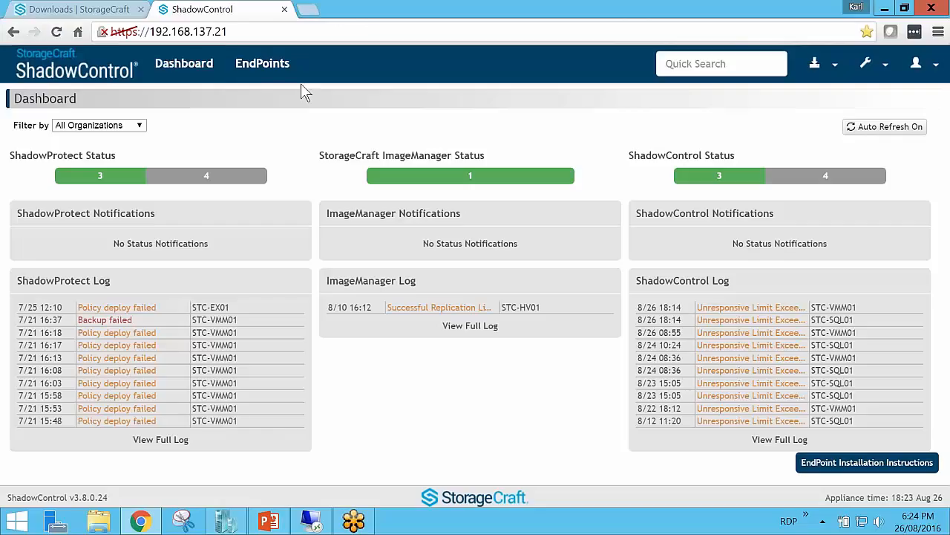
left_click(271, 65)
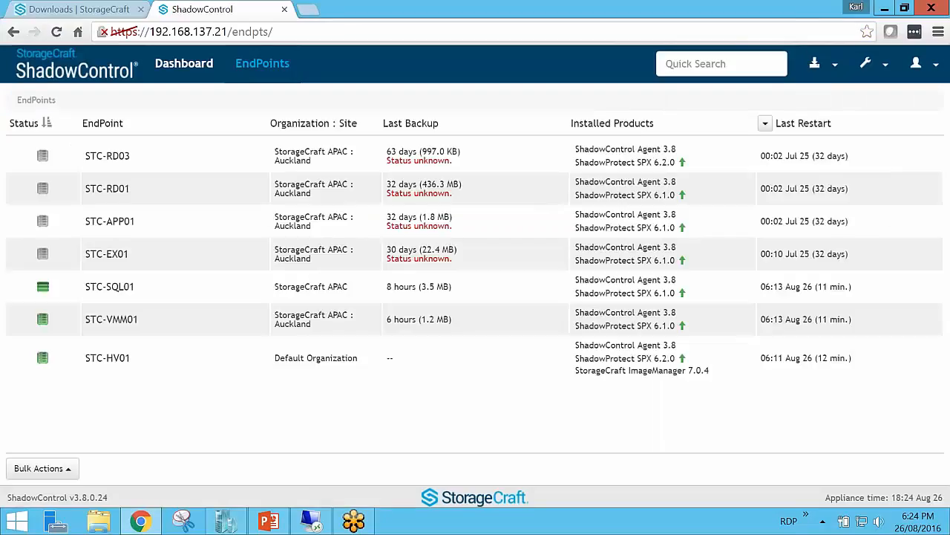
left_click(686, 66)
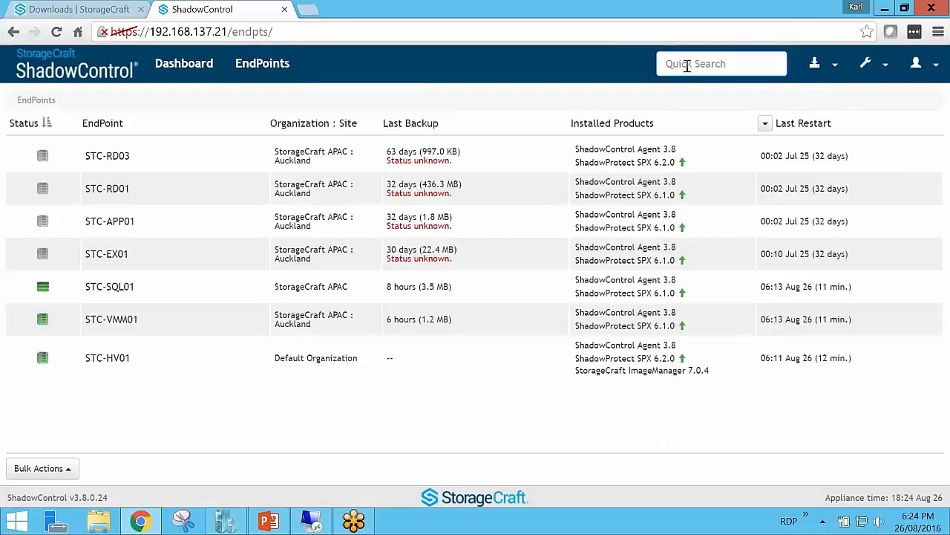
type("auckland")
key("Return")
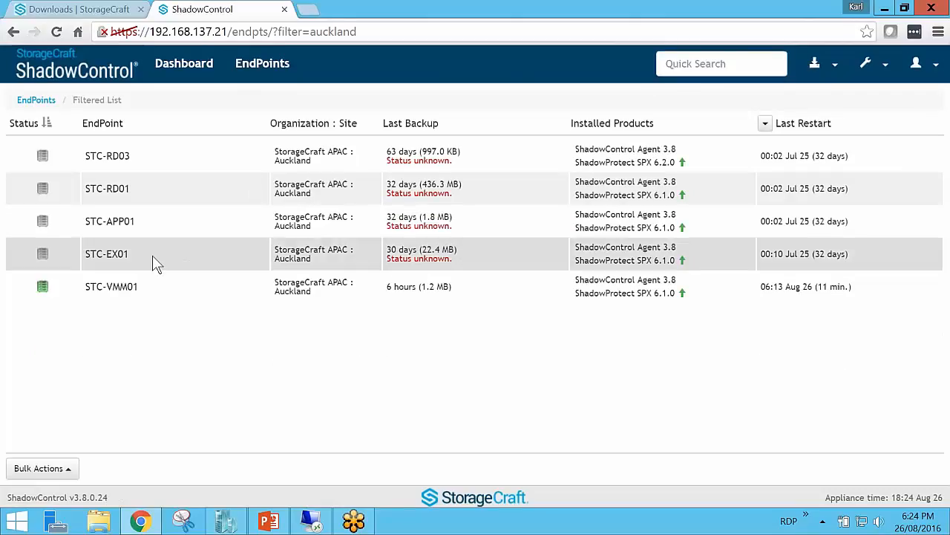
Step: Open the STC-VMM01 endpoint and review its organization, backup policy, ShadowProtect jobs and volumes
left_click(112, 287)
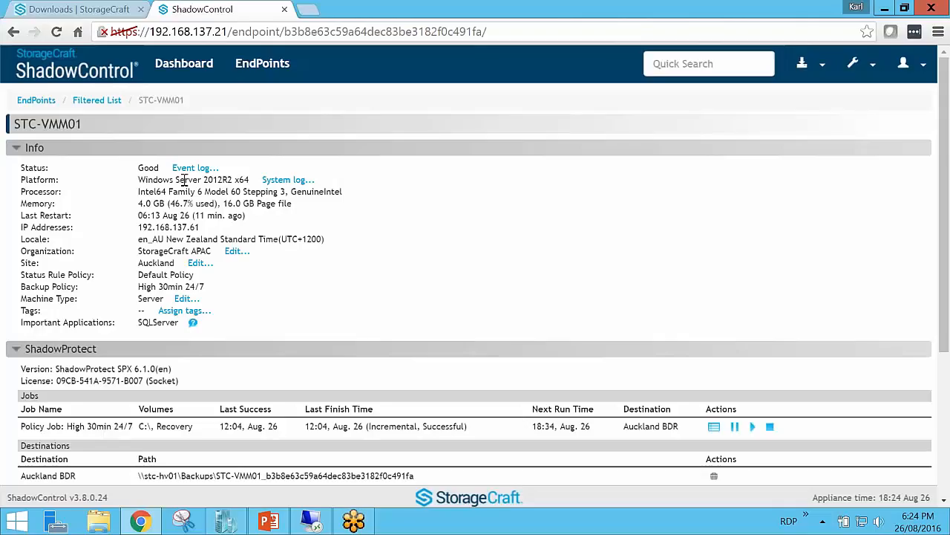
triple_click(157, 251)
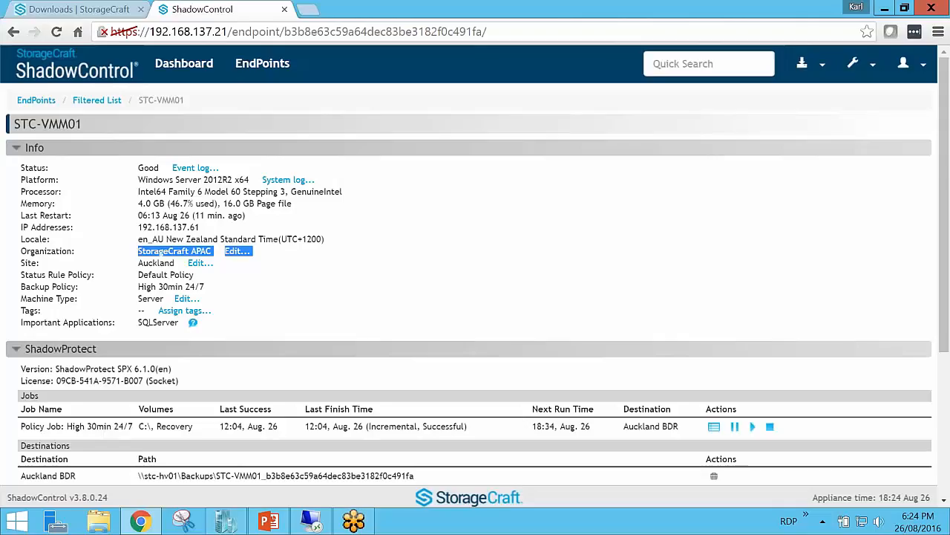
triple_click(64, 288)
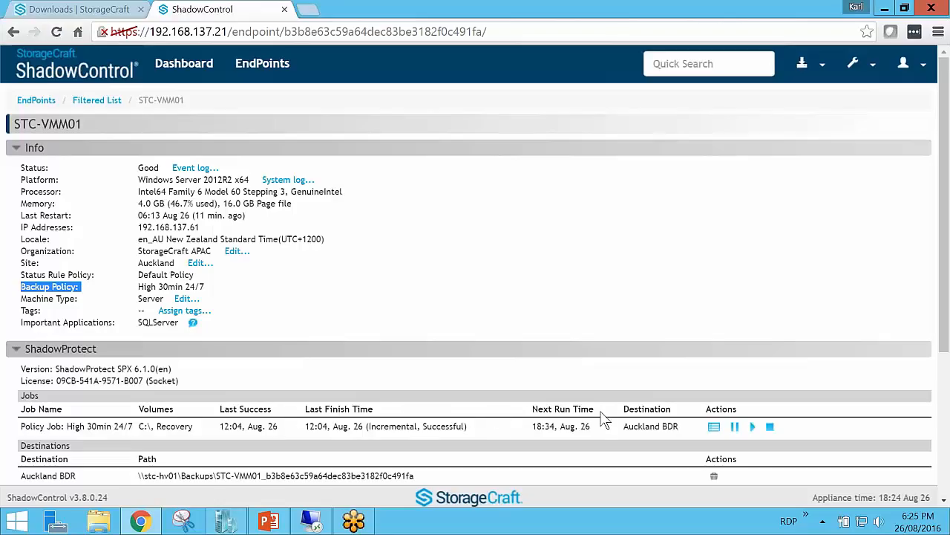
scroll(605, 420, "down", 2)
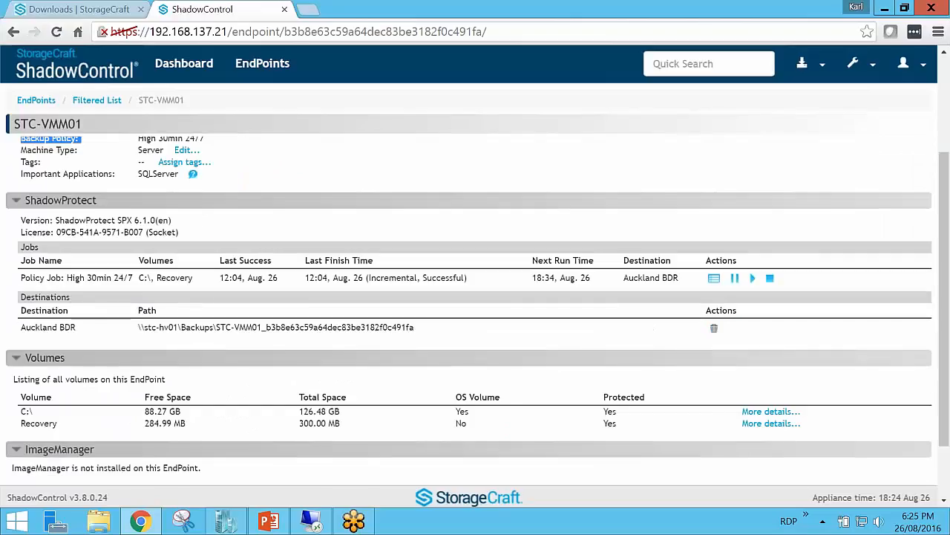
scroll(284, 324, "down", 1)
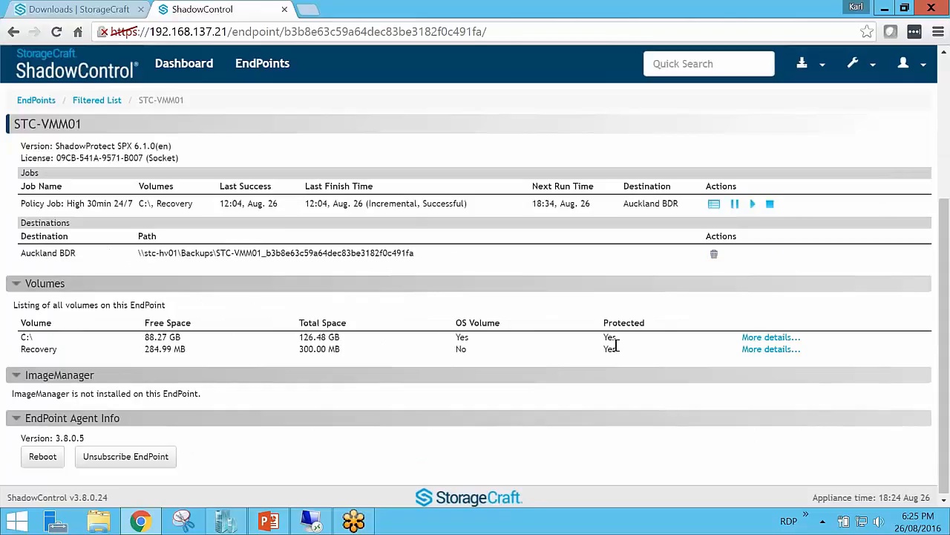
scroll(615, 344, "up", 2)
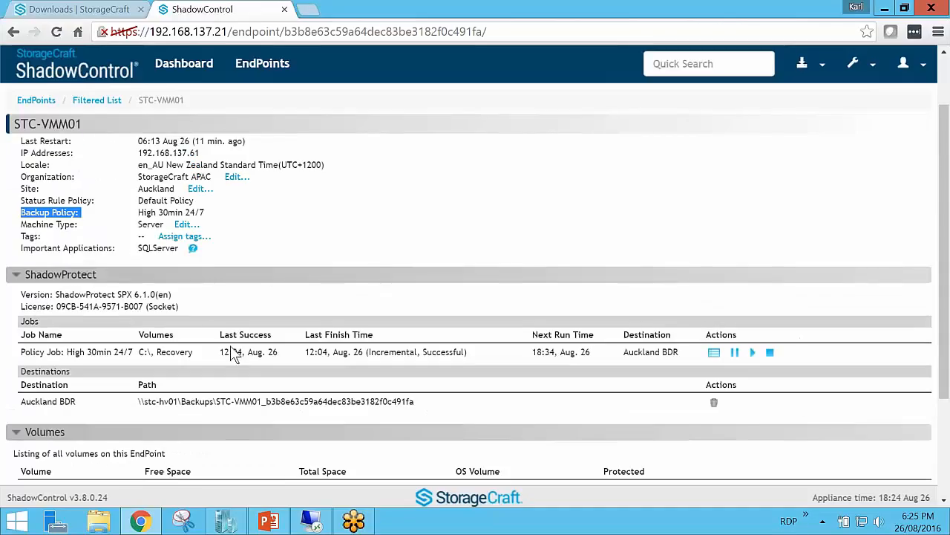
Step: Try to pause the High 30min 24/7 job in ShadowProtect SPX on the stc-vmm01 remote session, and return to ShadowControl
left_click(311, 521)
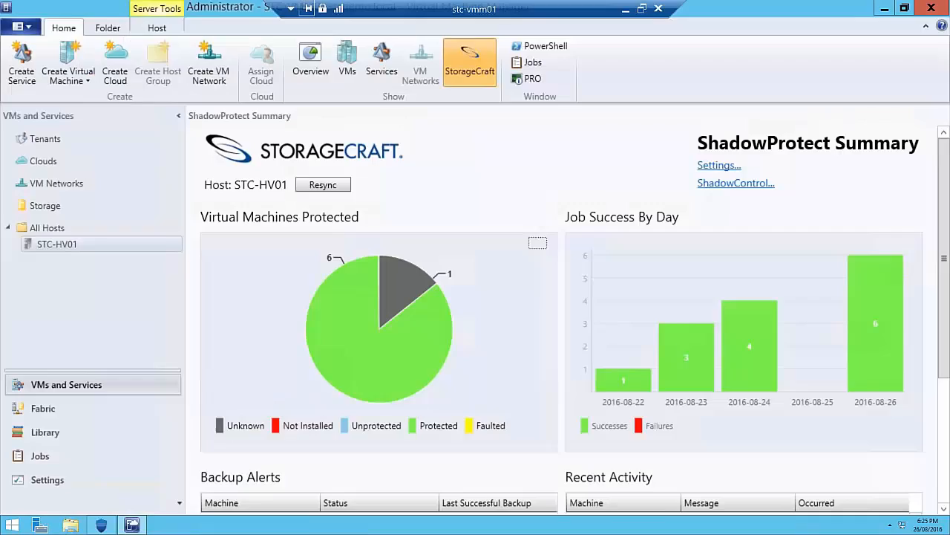
left_click(886, 9)
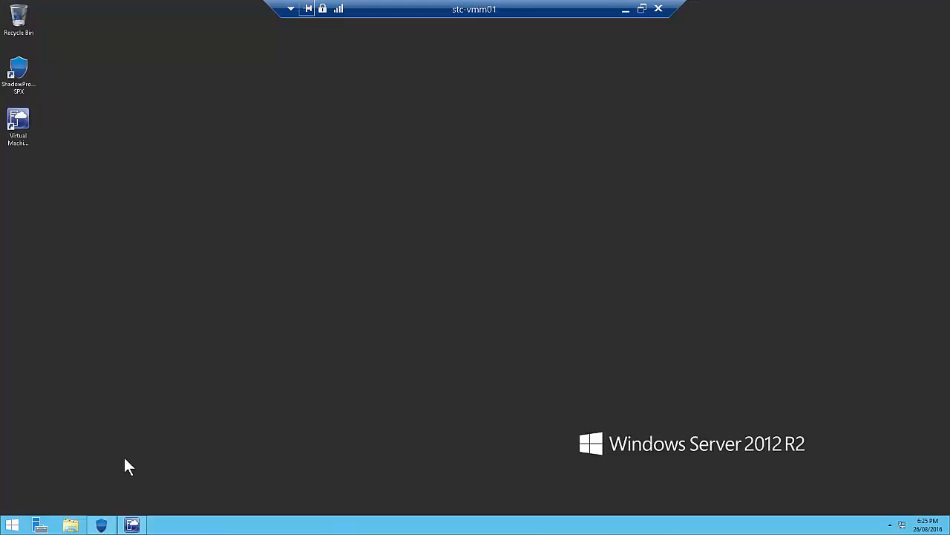
left_click(101, 525)
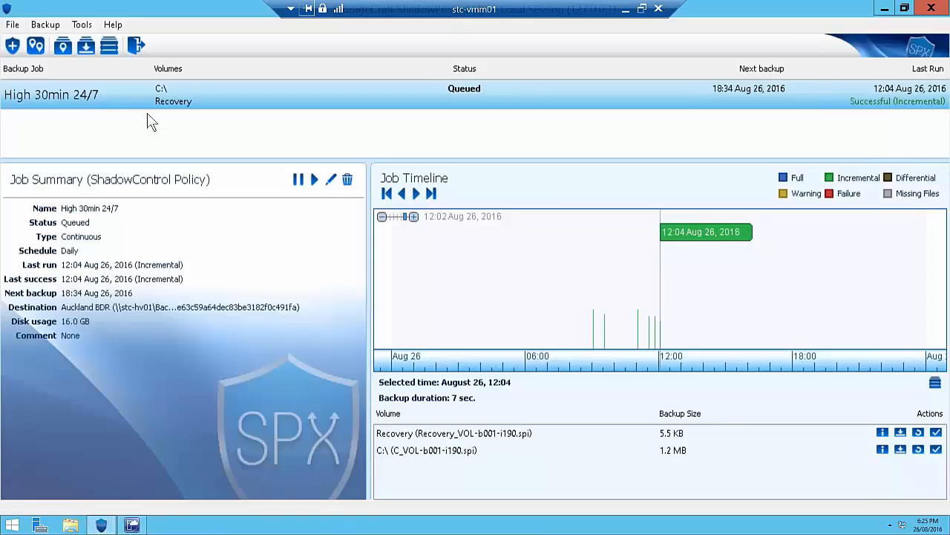
right_click(272, 94)
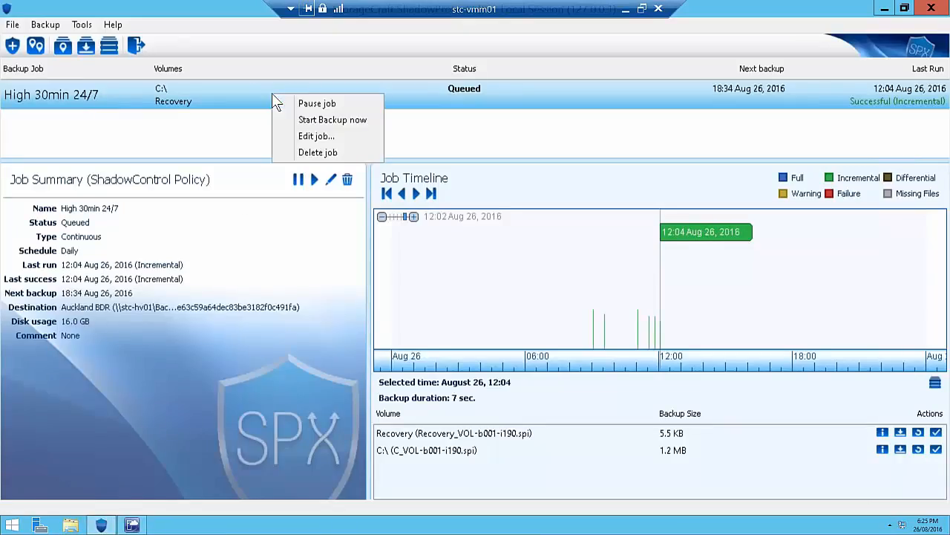
left_click(305, 103)
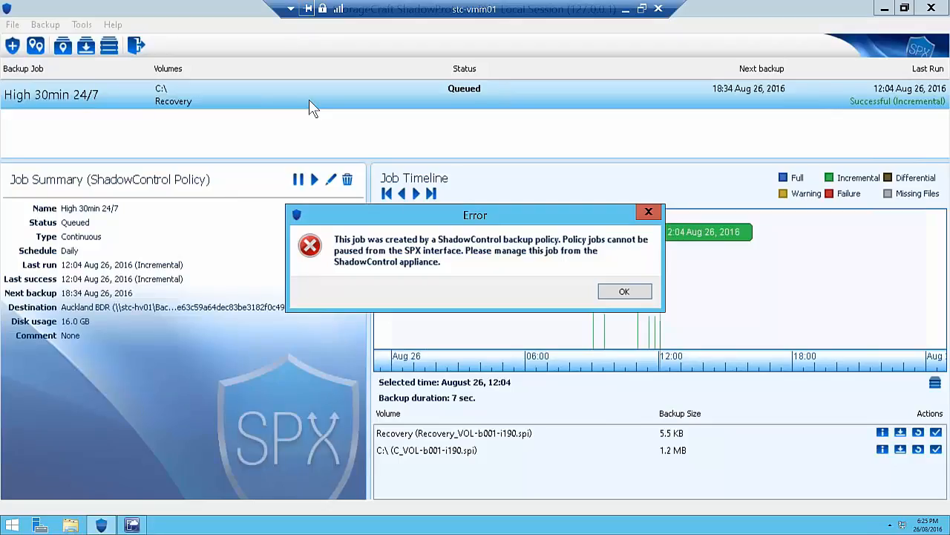
left_click(617, 293)
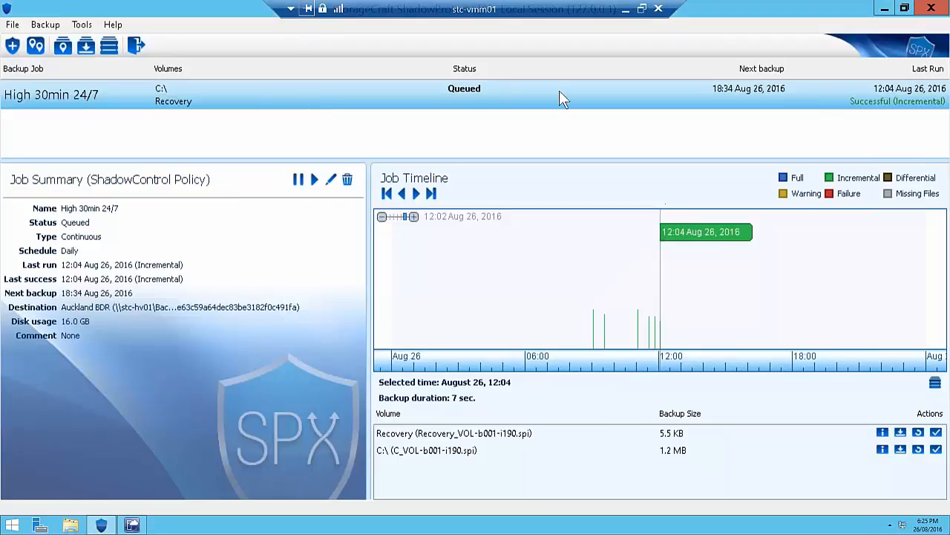
left_click(561, 10)
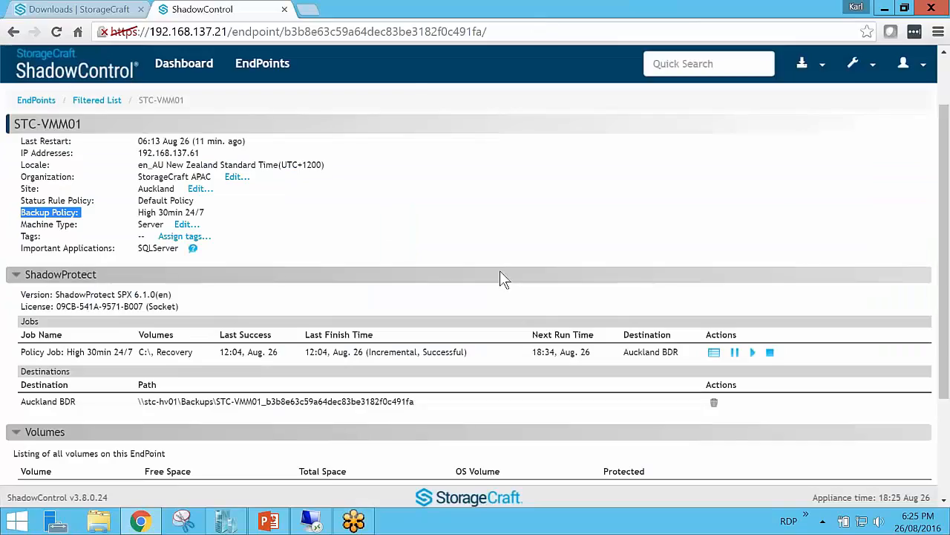
Step: Run STC-VMM01's High 30min 24/7 policy job immediately from ShadowControl and check the backup in its SPX remote session
left_click(753, 353)
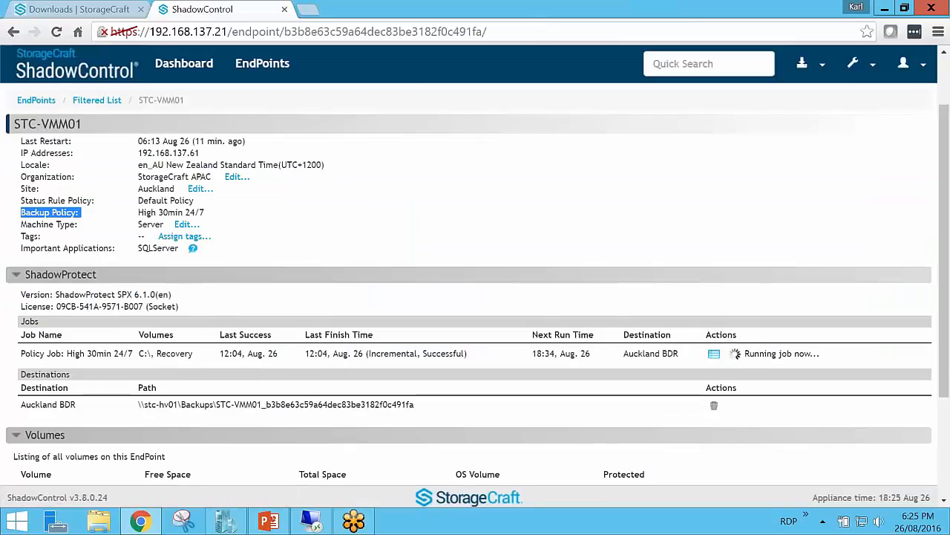
left_click(318, 520)
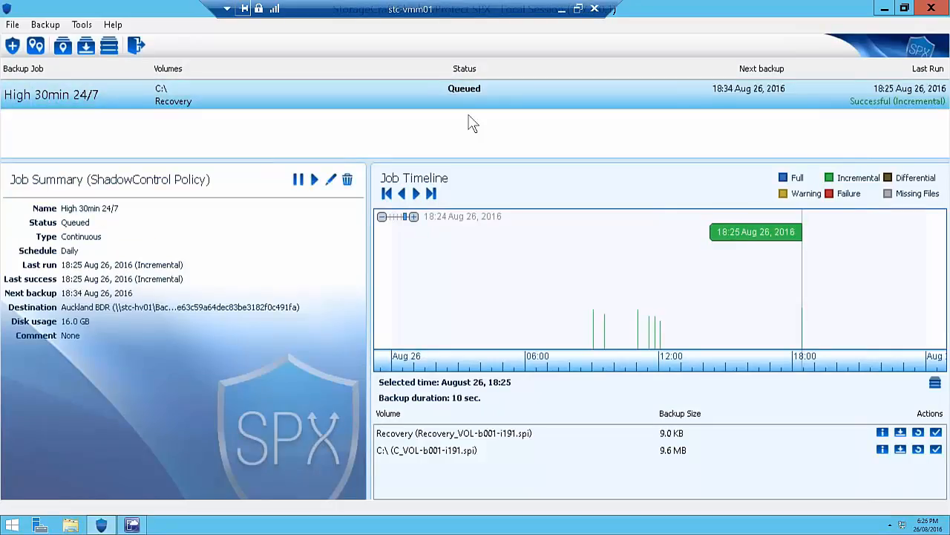
left_click(560, 10)
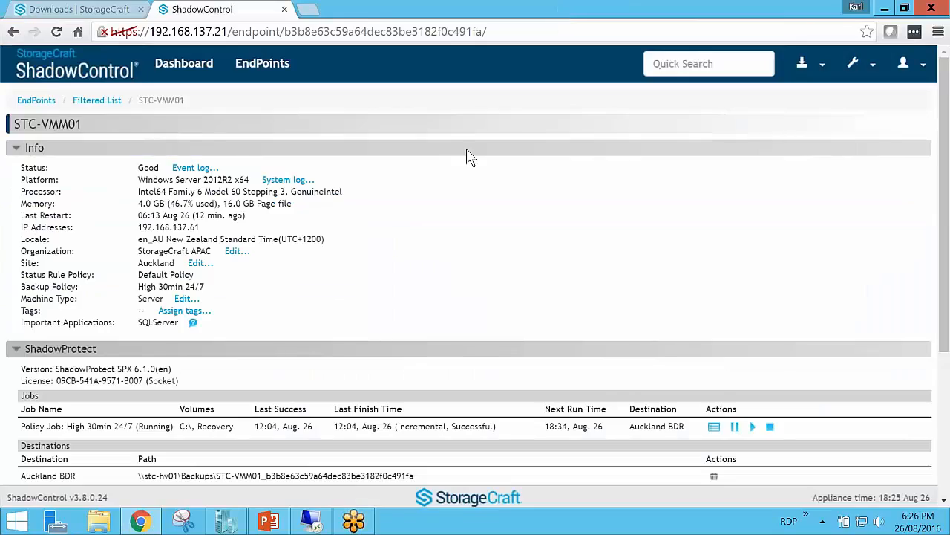
Step: Start a new backup store named "customer a" with the Windows endpoint path \\nas\share
left_click(802, 68)
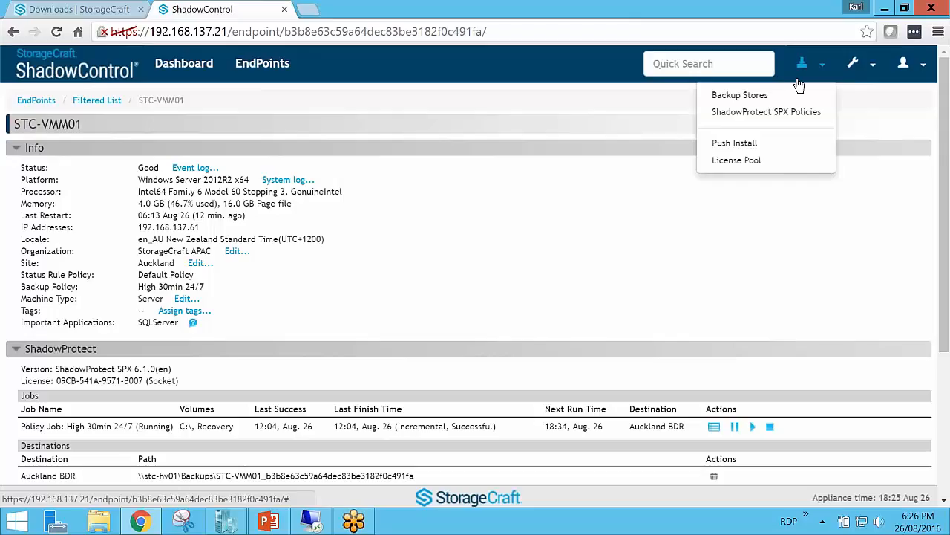
left_click(760, 96)
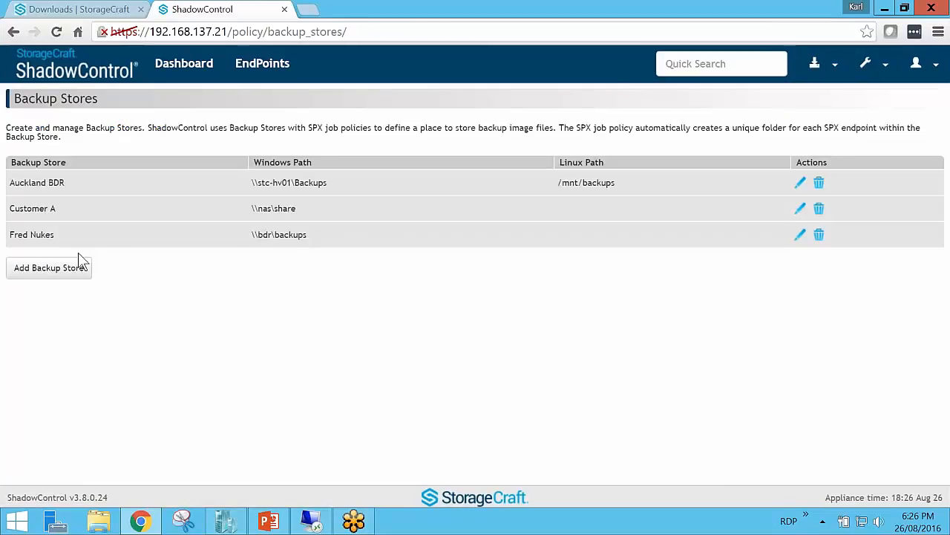
left_click(48, 267)
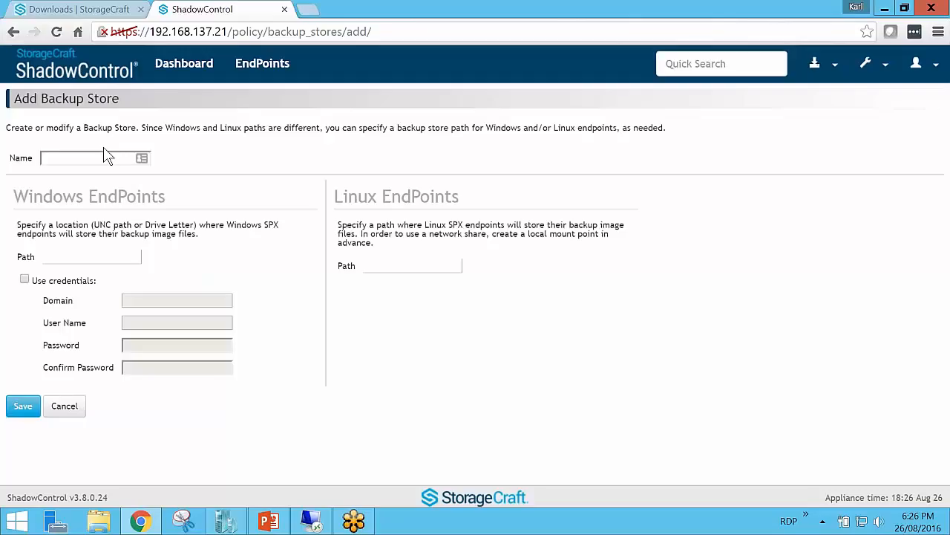
type("customer a")
key("Tab")
type("\\nas\\share")
Step: Start a new ShadowProtect SPX backup policy named "customer a - 30min 24/7" covering All Volumes, with Customer A (Windows only) as backup store
left_click(816, 63)
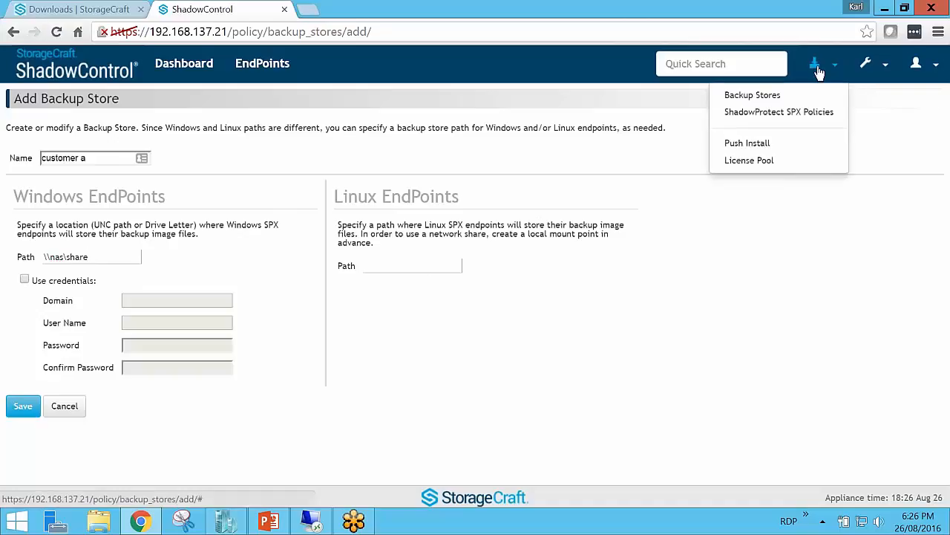
left_click(800, 112)
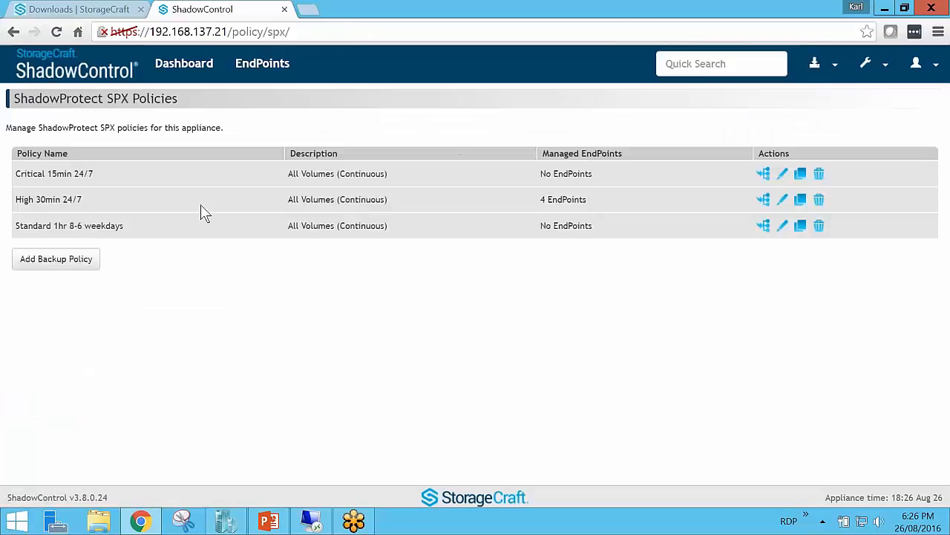
left_click(56, 259)
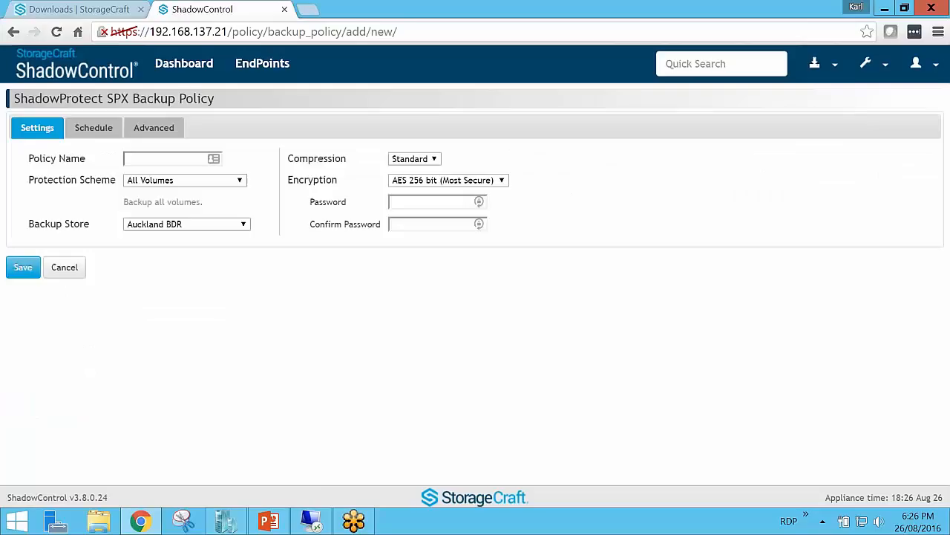
type("customer a - 30min 24/7")
left_click(165, 180)
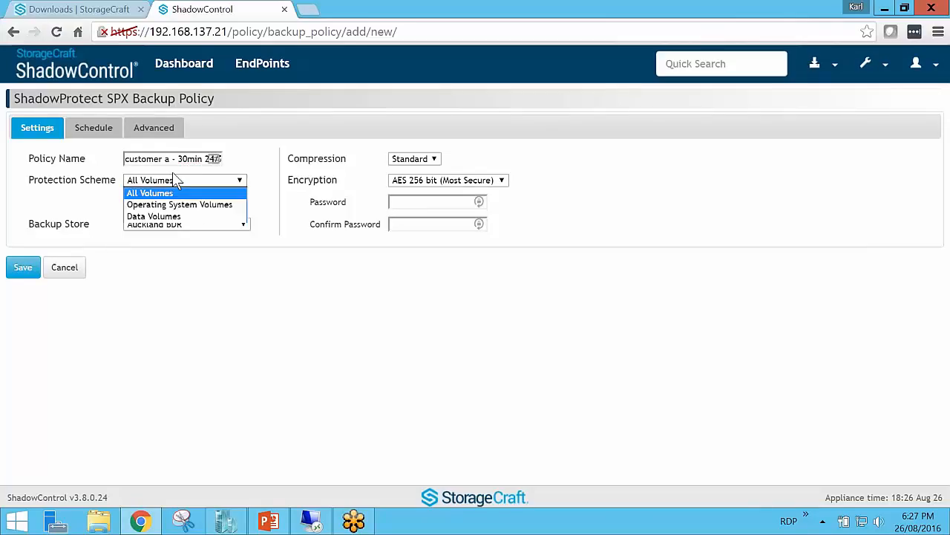
left_click(182, 177)
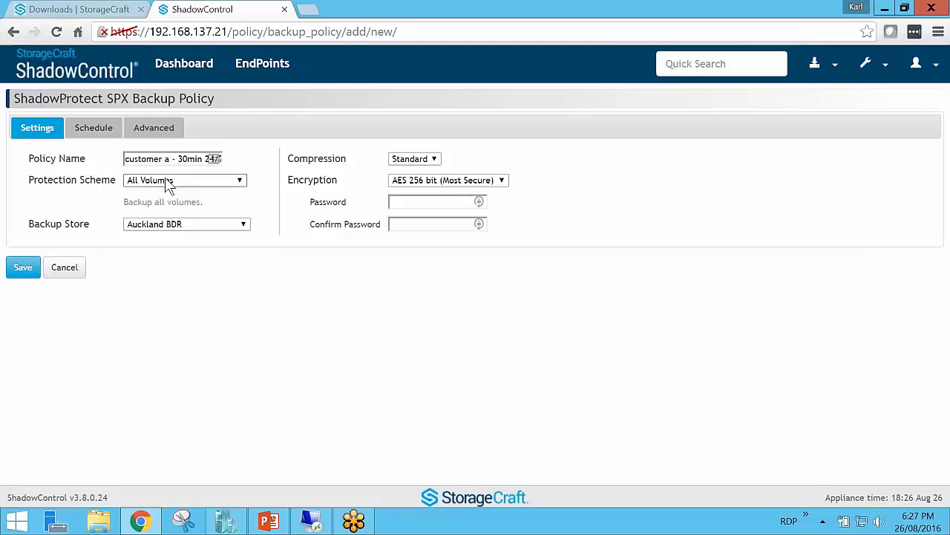
left_click(150, 222)
left_click(158, 248)
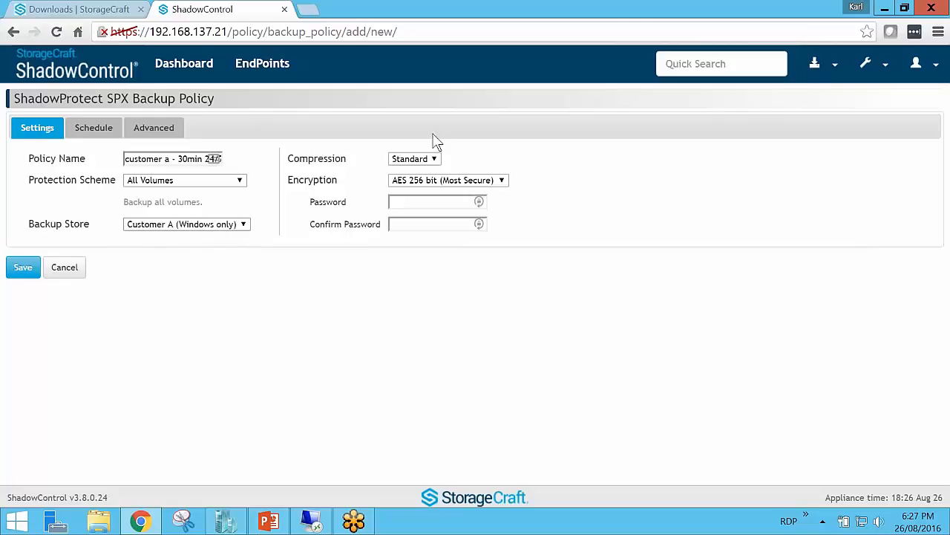
Step: Set the new policy's Continuous schedule to run incrementals every day, all day, with a random start delay up to 15 min
left_click(95, 129)
left_click(127, 157)
left_click(128, 157)
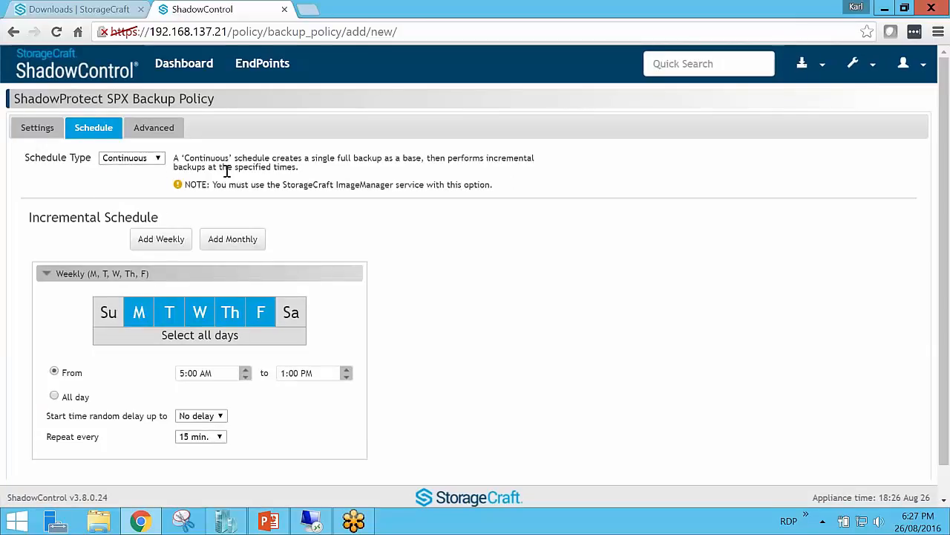
scroll(220, 250, "down", 1)
left_click(169, 304)
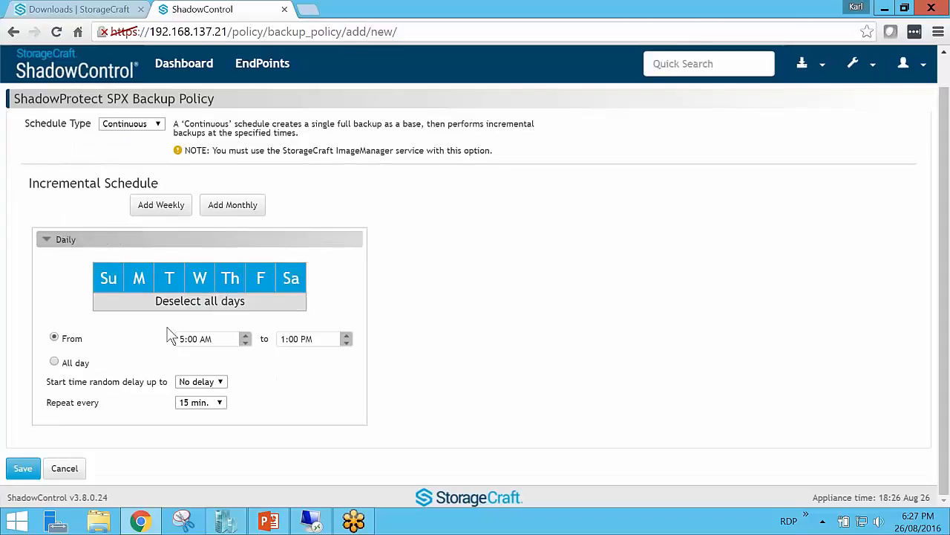
left_click(53, 363)
left_click(197, 402)
left_click(196, 402)
left_click(216, 383)
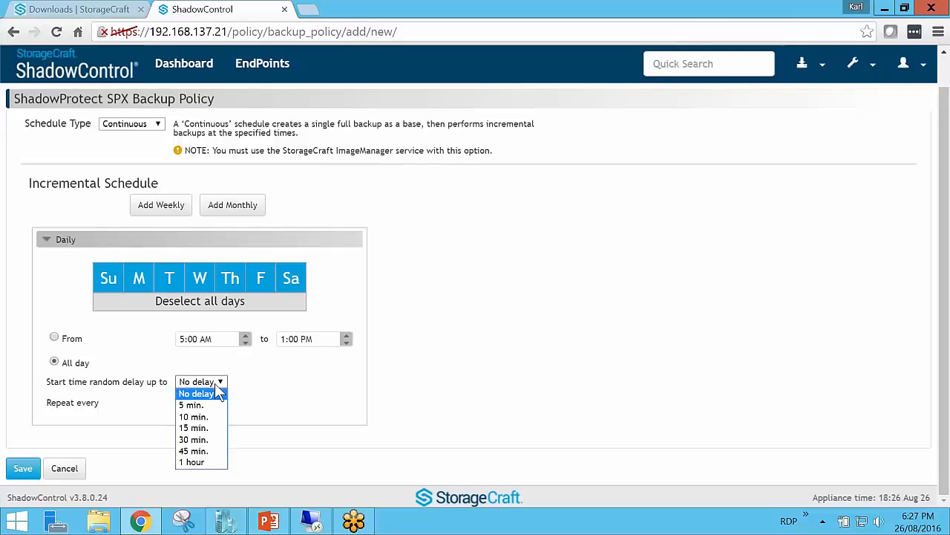
left_click(211, 429)
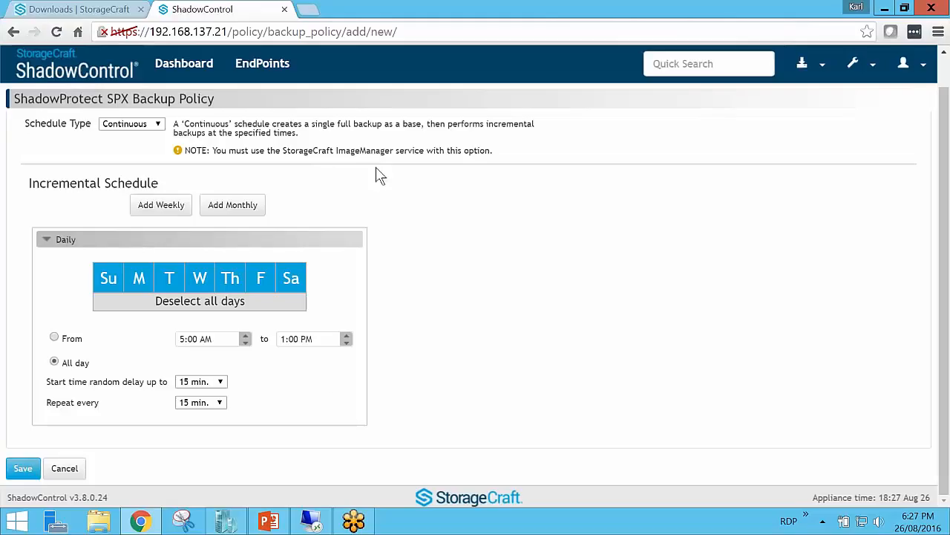
Step: Open endpoint management for the Standard 1hr 8-6 weekdays policy and select STC-HV01 and STC-RD01
left_click(813, 75)
left_click(802, 106)
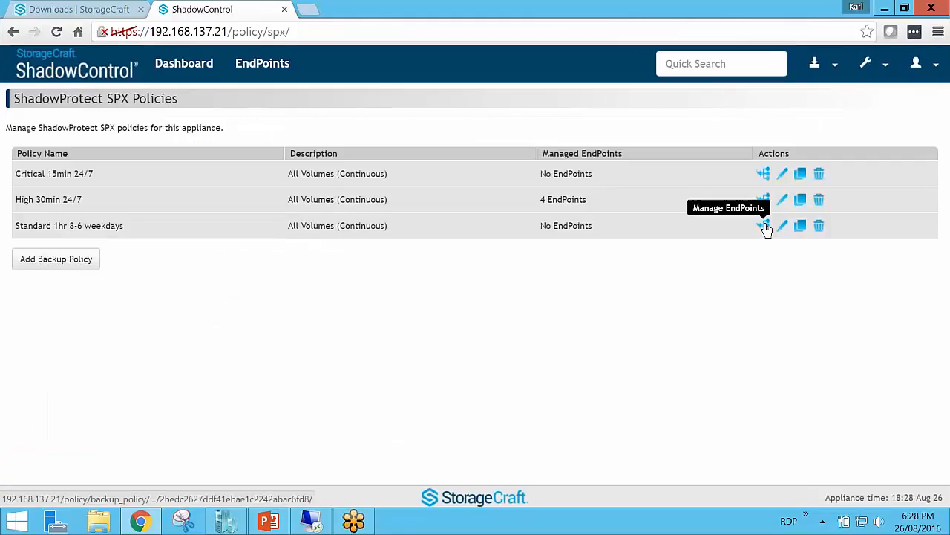
left_click(764, 225)
left_click(14, 224)
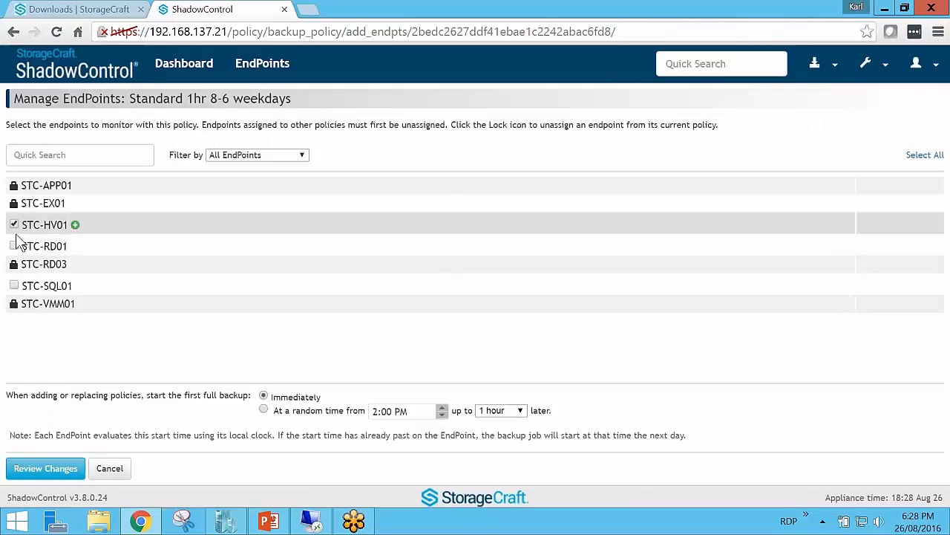
left_click(14, 245)
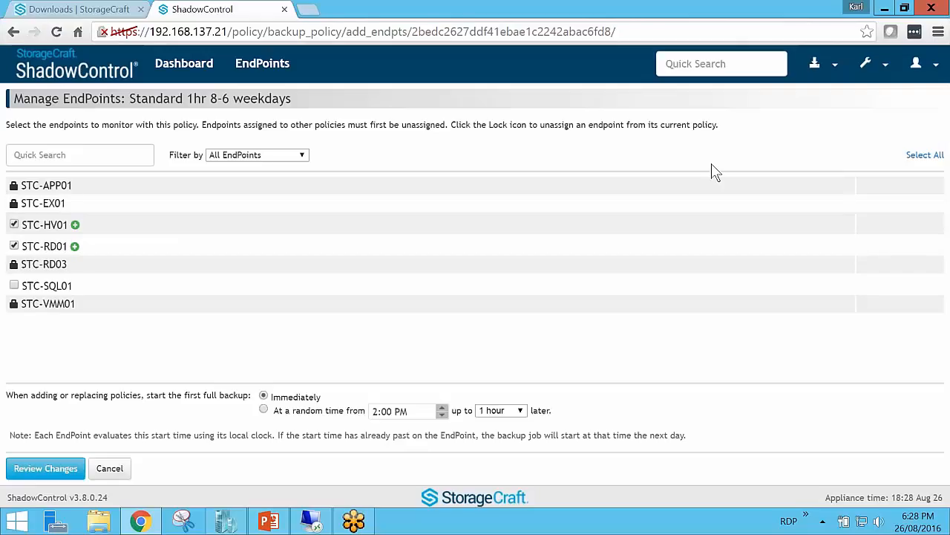
Step: Select STC-HV01 for assignment to the Auckland site under Organizations, and cancel the assignment
left_click(866, 66)
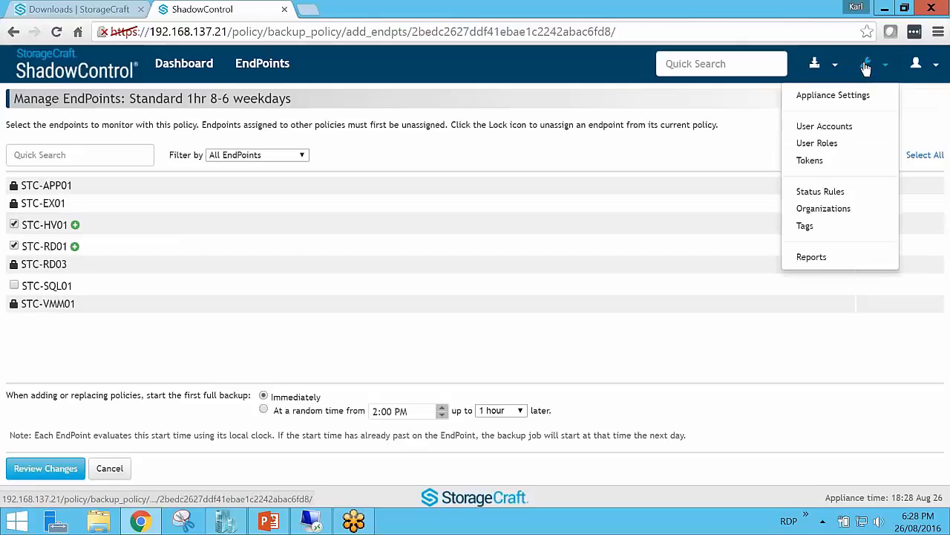
left_click(842, 213)
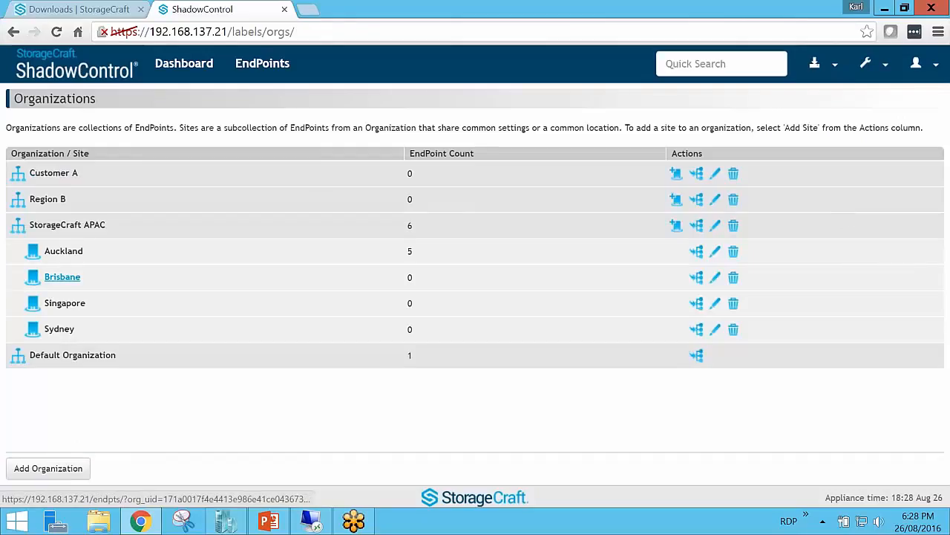
left_click(697, 252)
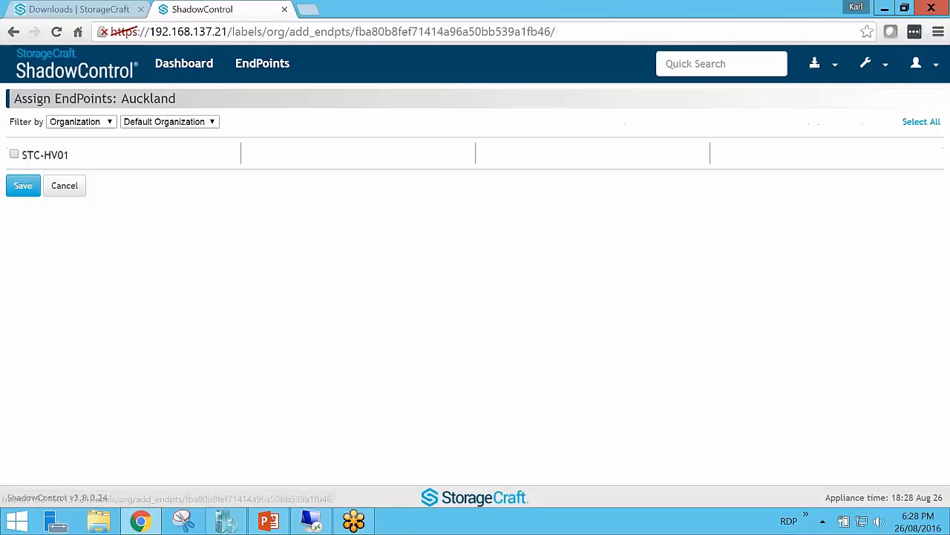
left_click(14, 155)
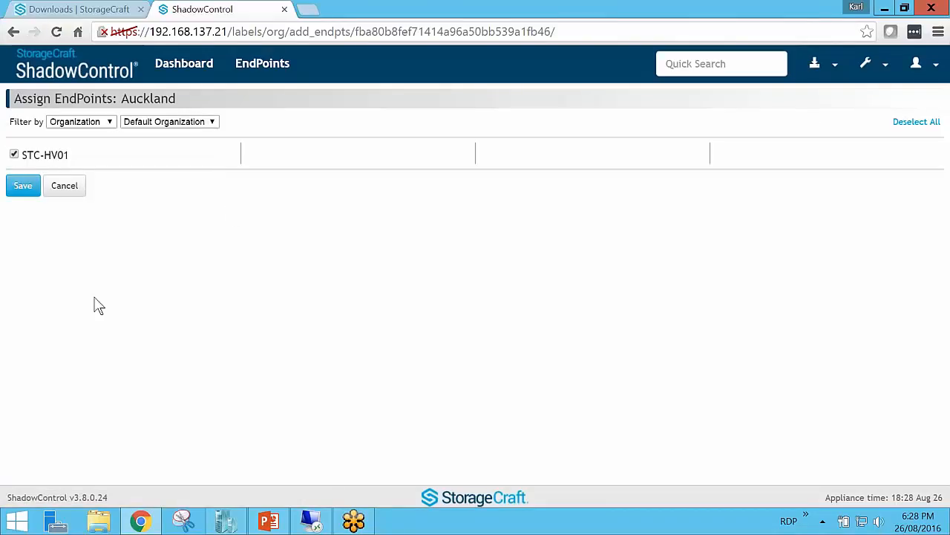
left_click(64, 191)
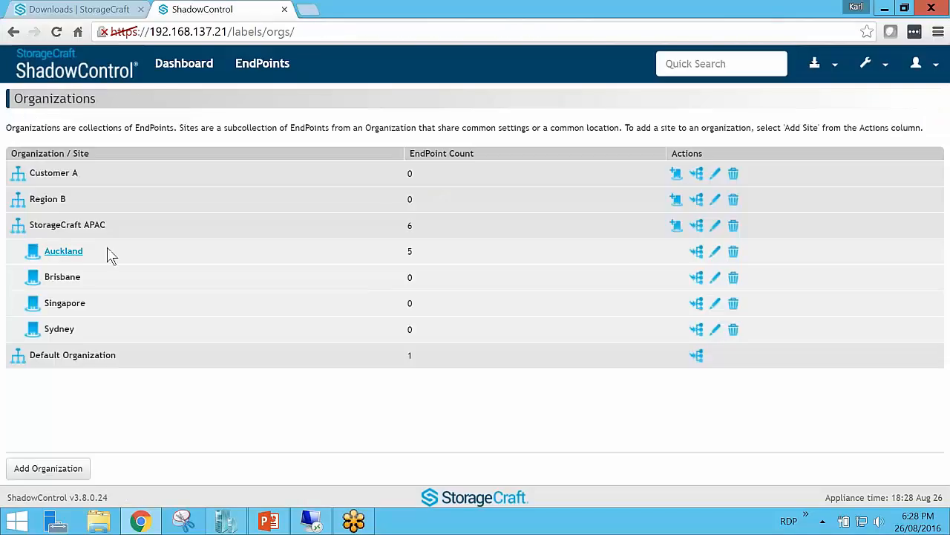
Step: Edit the Auckland site so the first full backup starts at a random time from 6:00 PM up to 12 hours later
left_click(715, 251)
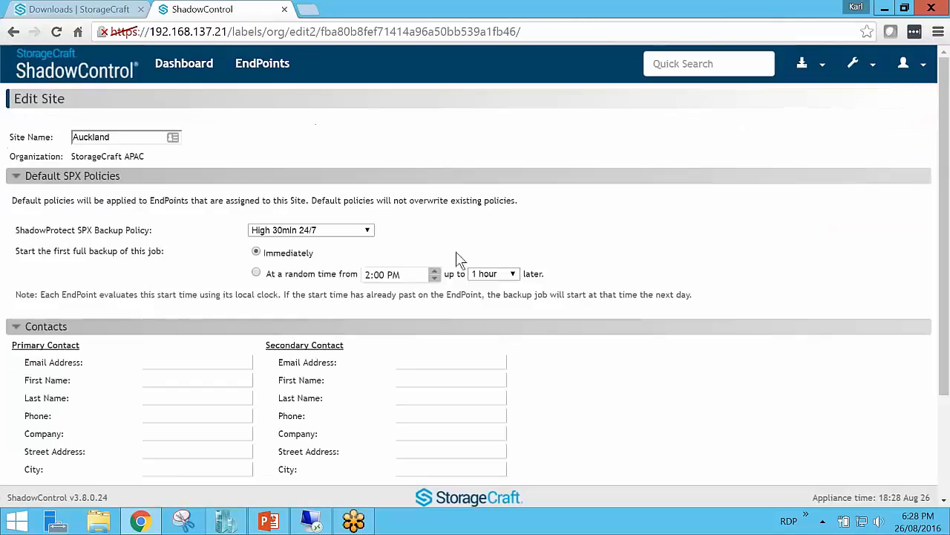
triple_click(119, 230)
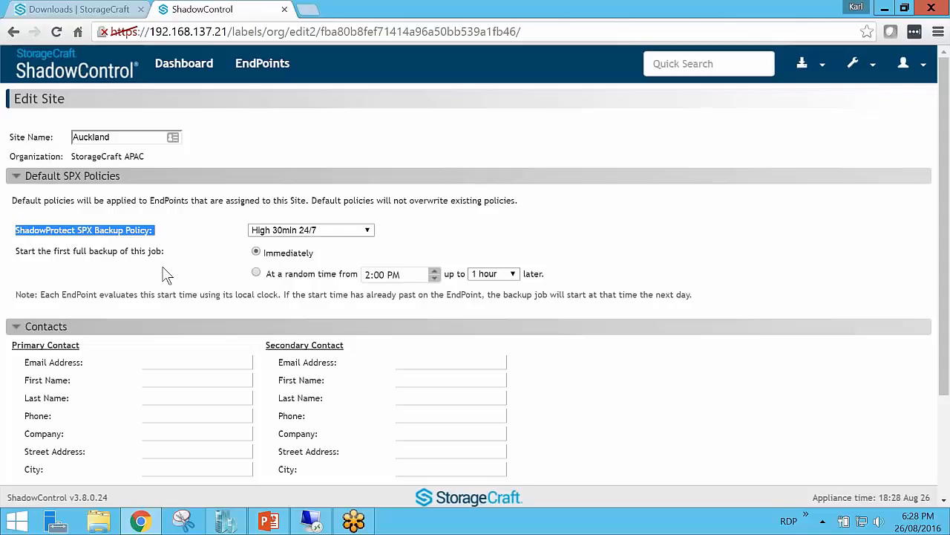
left_click(256, 273)
left_click_drag(372, 273, 347, 273)
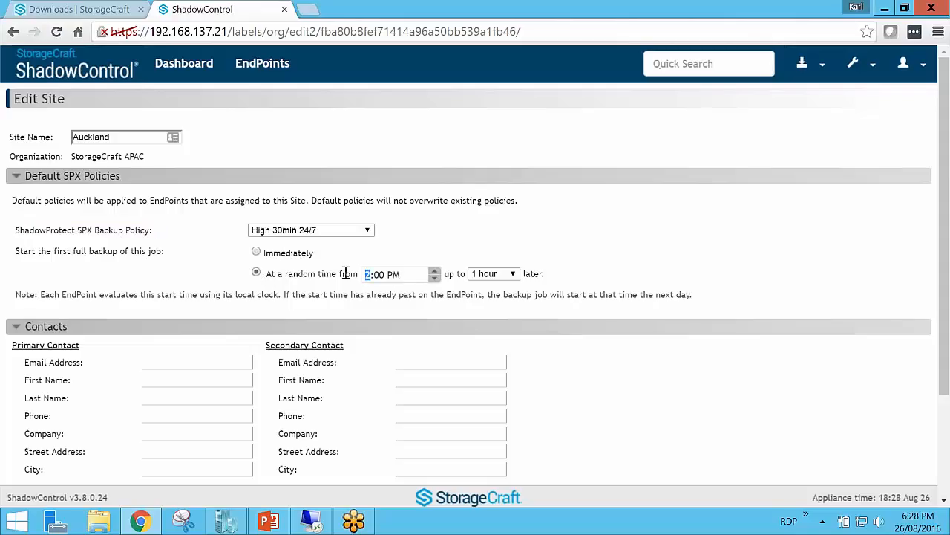
type("6")
left_click(493, 273)
left_click(483, 413)
scroll(720, 261, "down", 3)
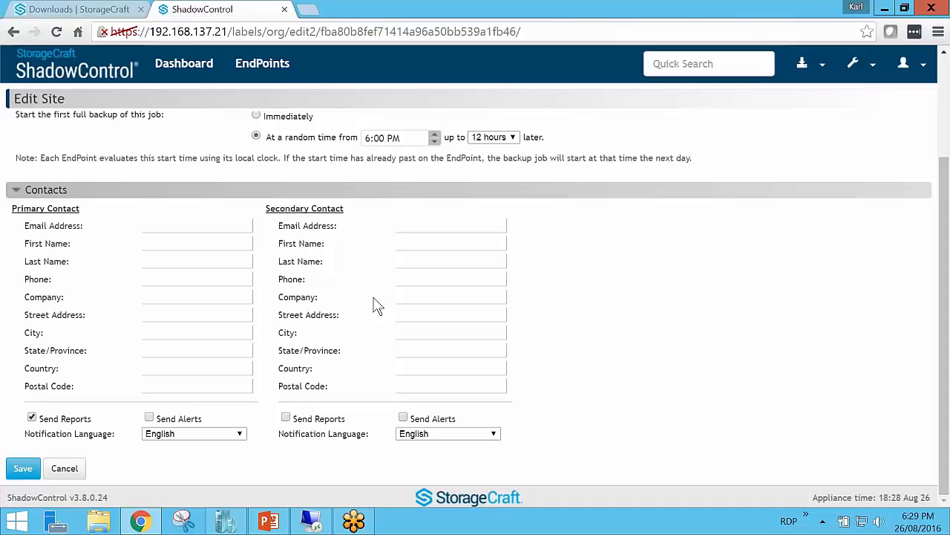
Step: Switch to the stc-vmm01 remote session and review the protected virtual machines in Virtual Machine Manager's StorageCraft ShadowProtect Summary
left_click(312, 520)
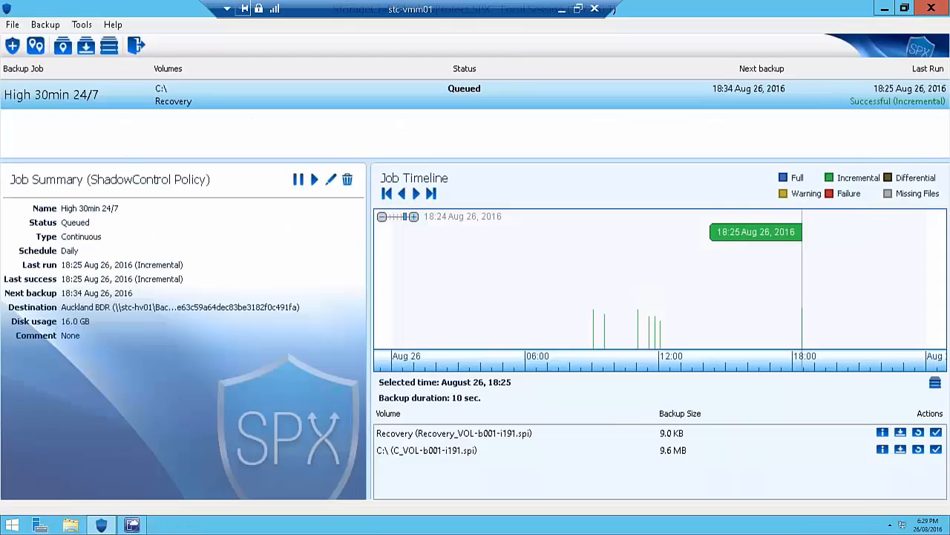
left_click(884, 8)
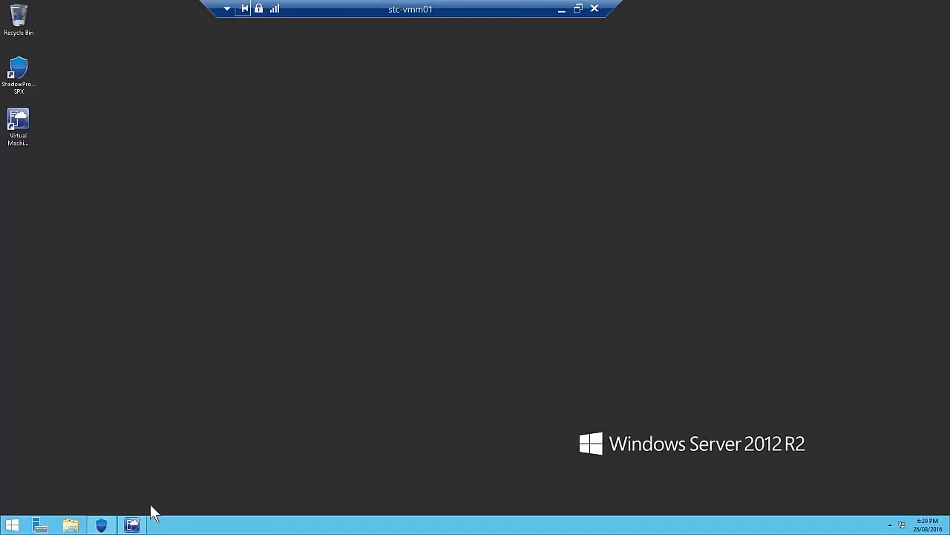
left_click(132, 525)
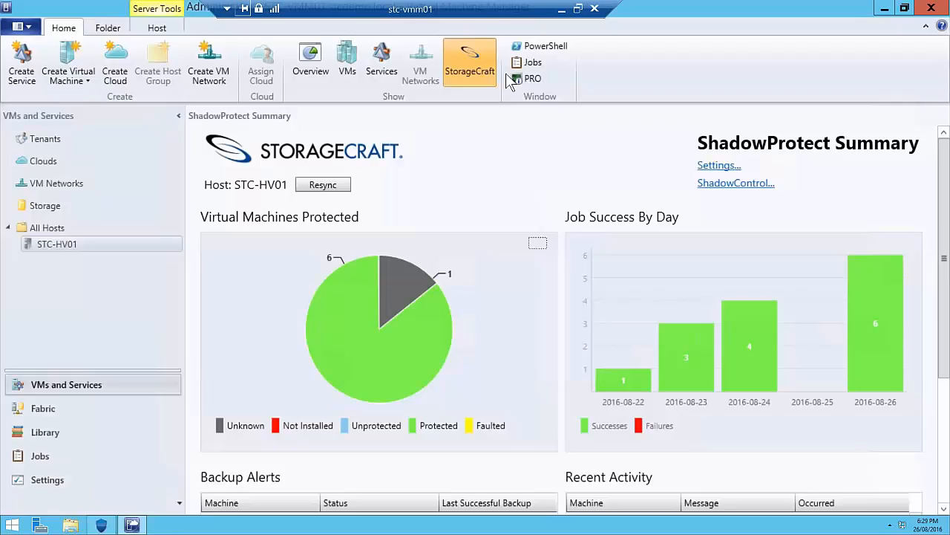
mouse_move(366, 319)
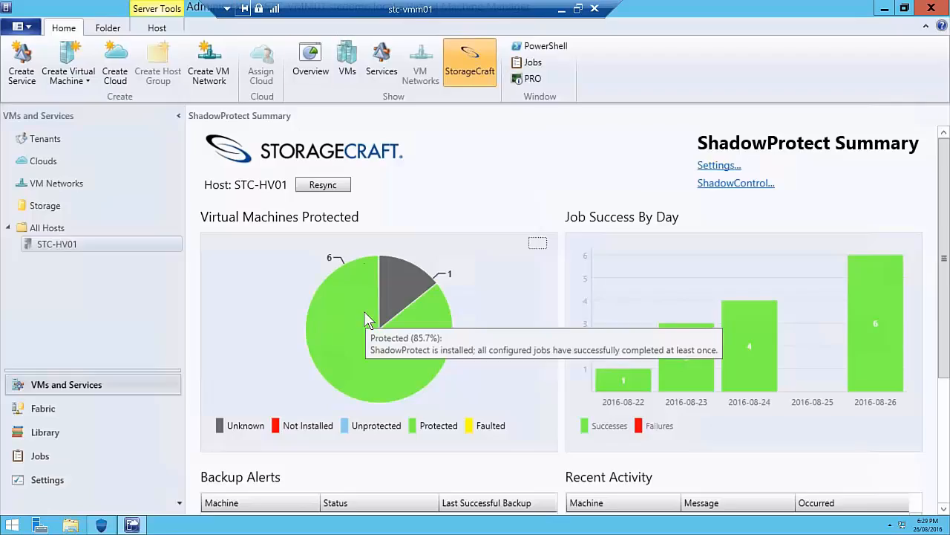
Step: Examine the machines with Unknown protection status, the backup alerts and the recent activity, and return to ShadowControl
mouse_move(389, 289)
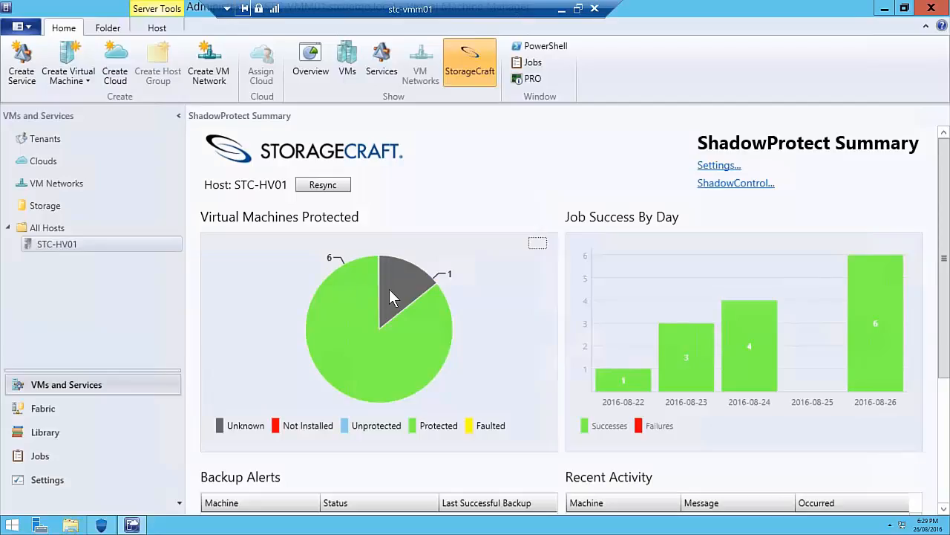
left_click(389, 290)
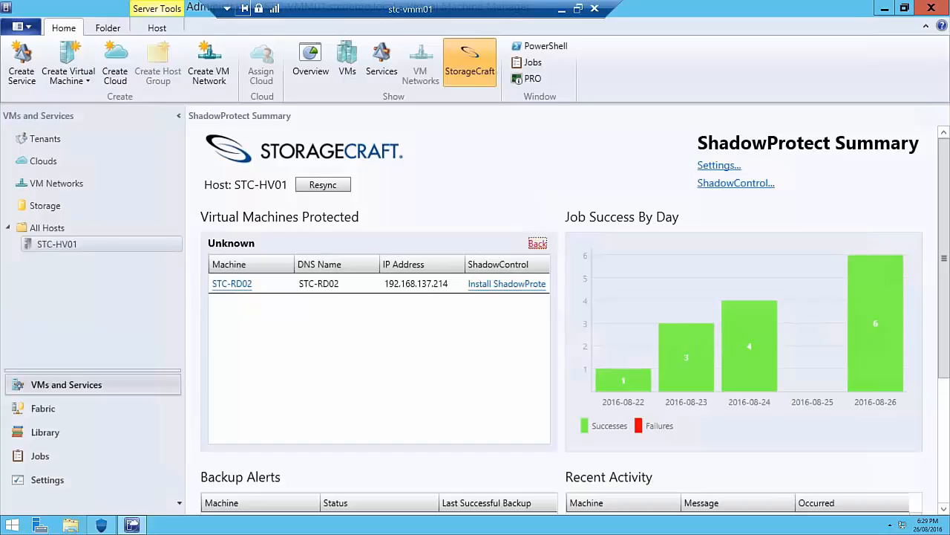
left_click(538, 243)
scroll(561, 312, "down", 3)
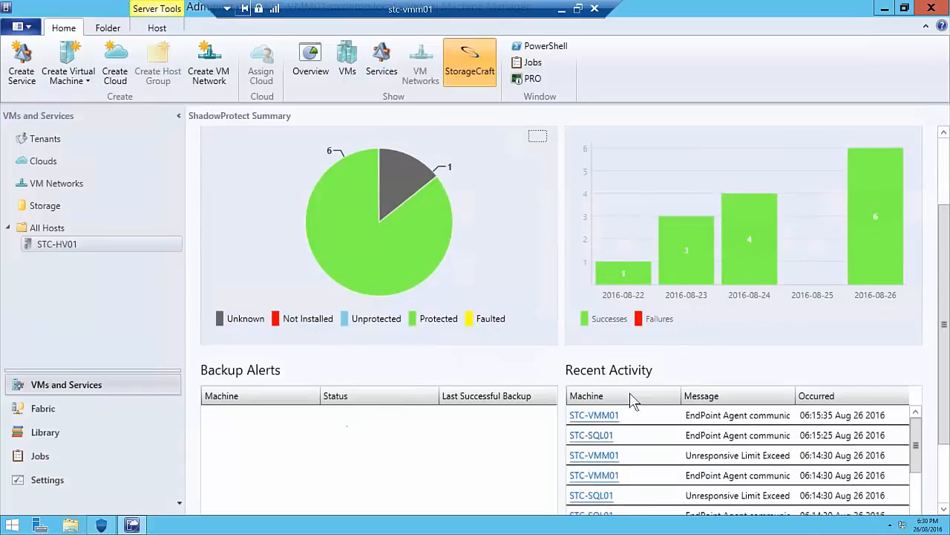
scroll(594, 386, "up", 5)
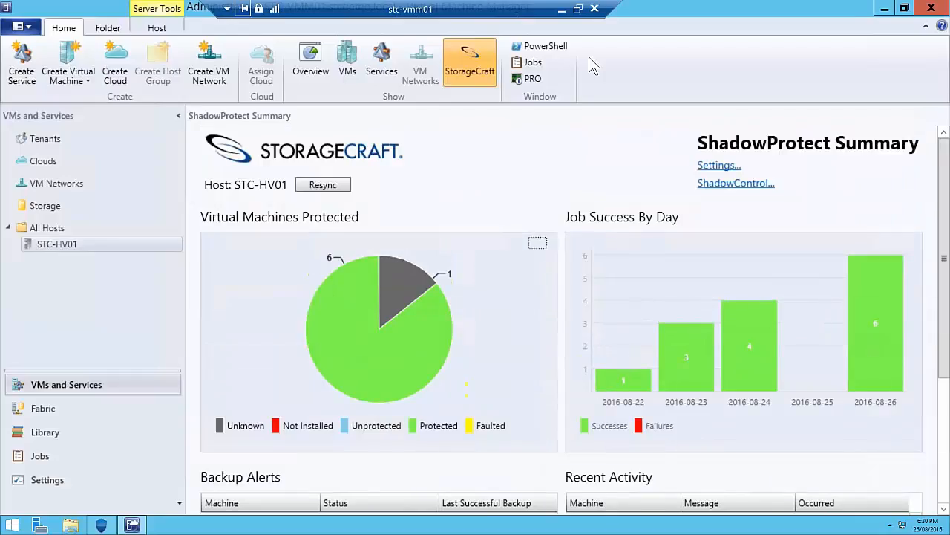
left_click(560, 9)
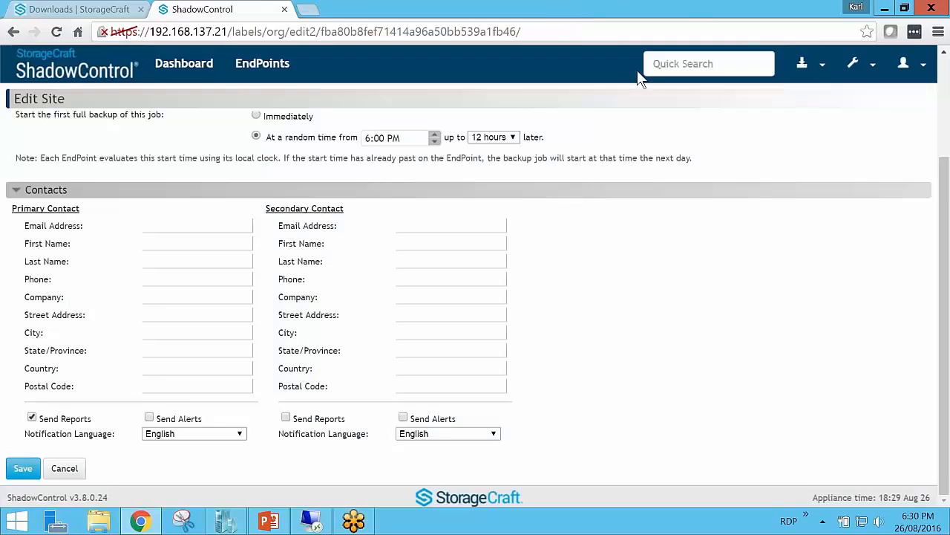
Step: Open Push Install and view the endpoints available from the STC-HV01 System Center source
left_click(804, 72)
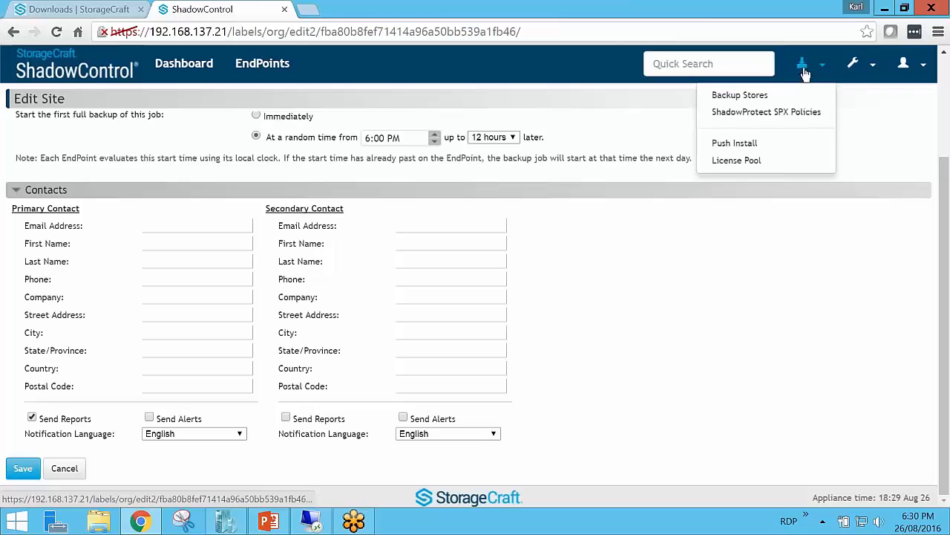
left_click(753, 142)
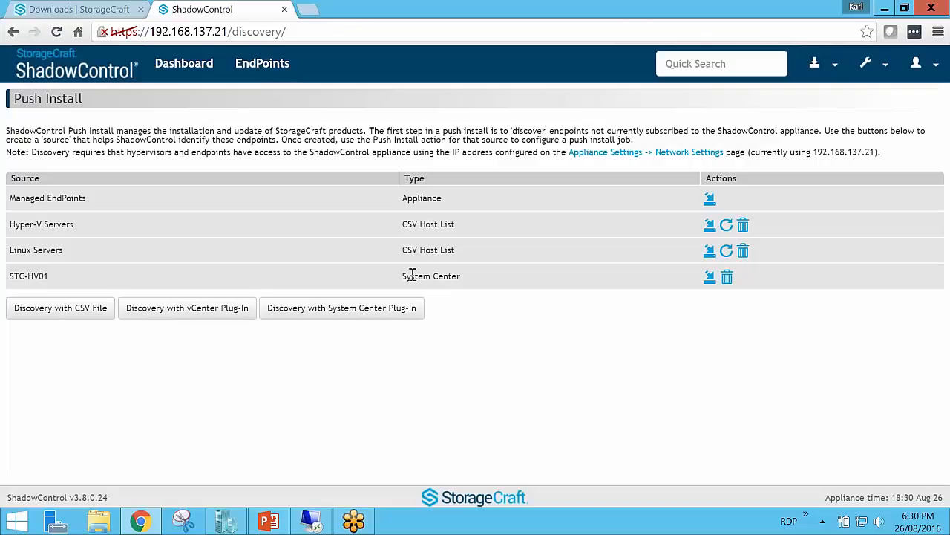
double_click(413, 275)
triple_click(413, 275)
left_click(460, 275)
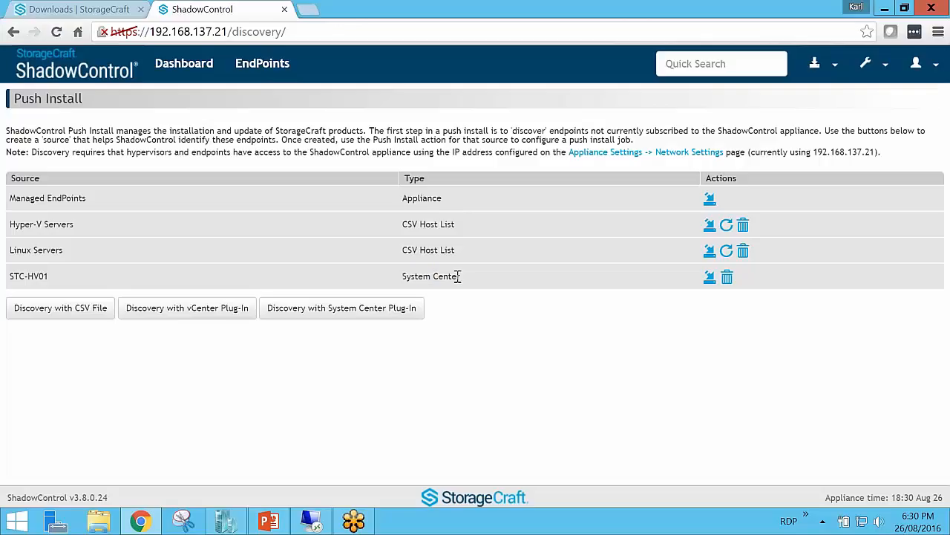
left_click(708, 275)
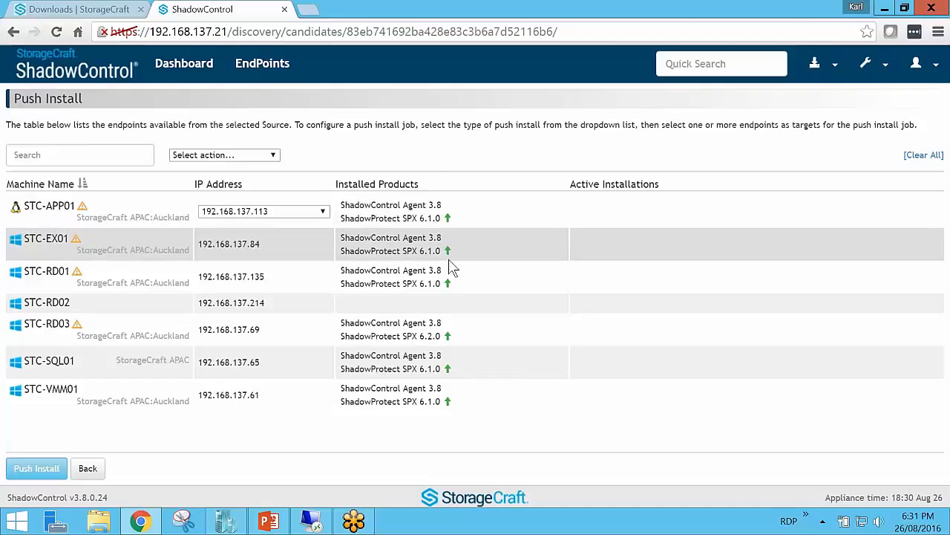
Step: Set up a push install of ShadowProtect SPX 6.3 for the STC-RD02 endpoint
left_click(256, 156)
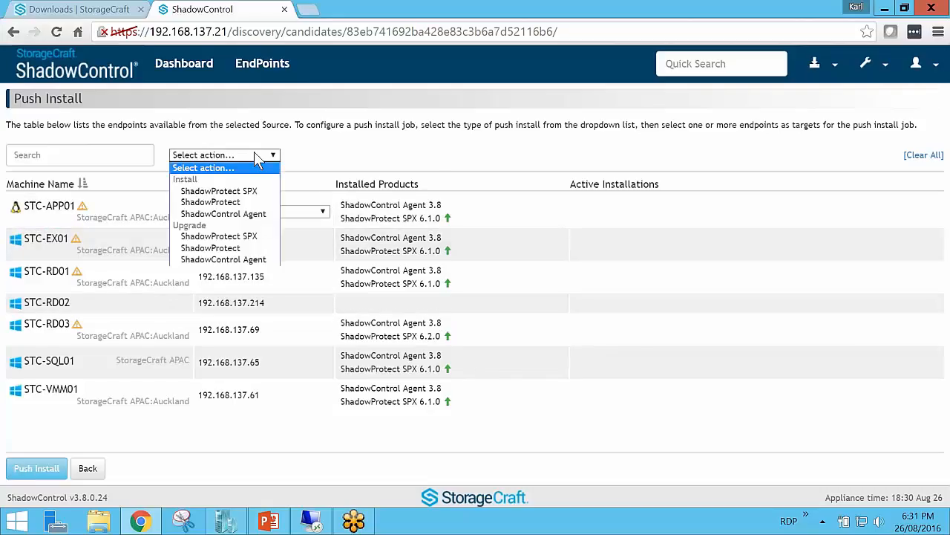
left_click(252, 192)
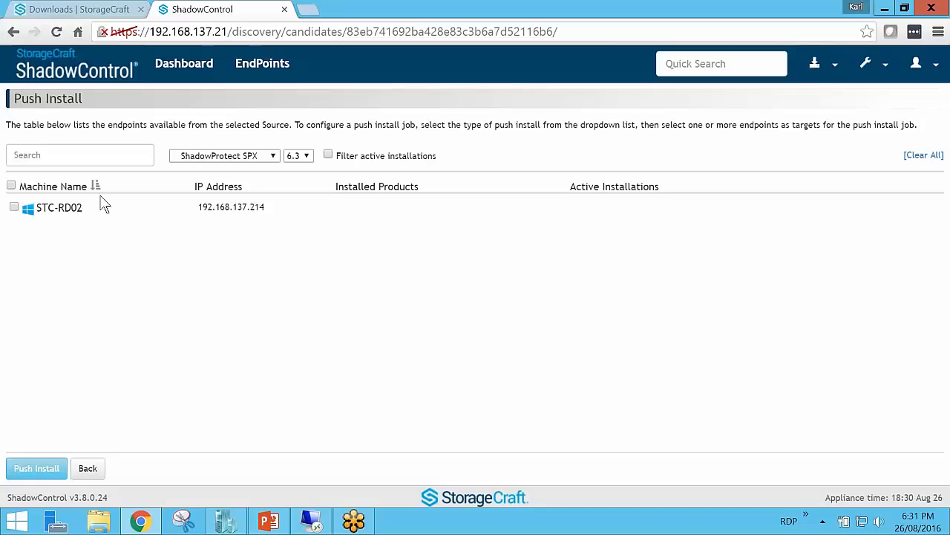
left_click(14, 207)
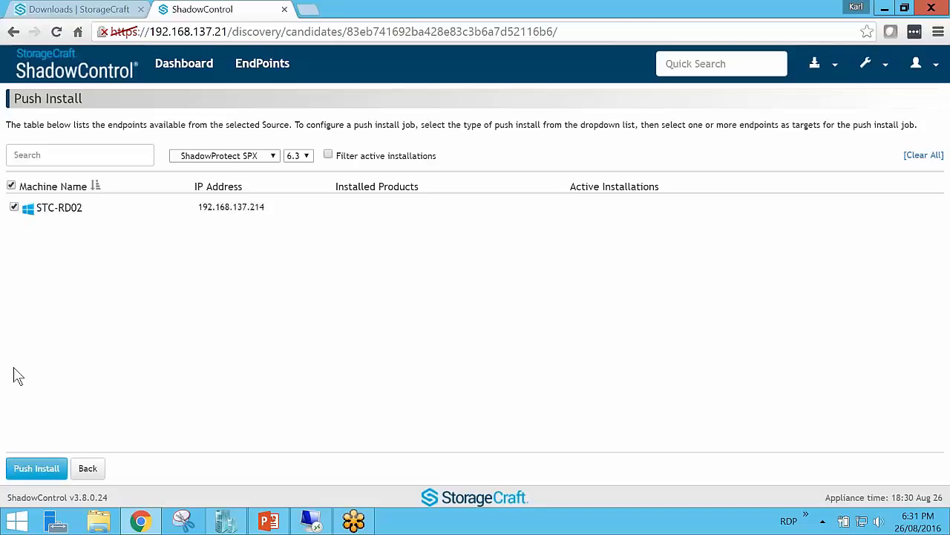
left_click(30, 467)
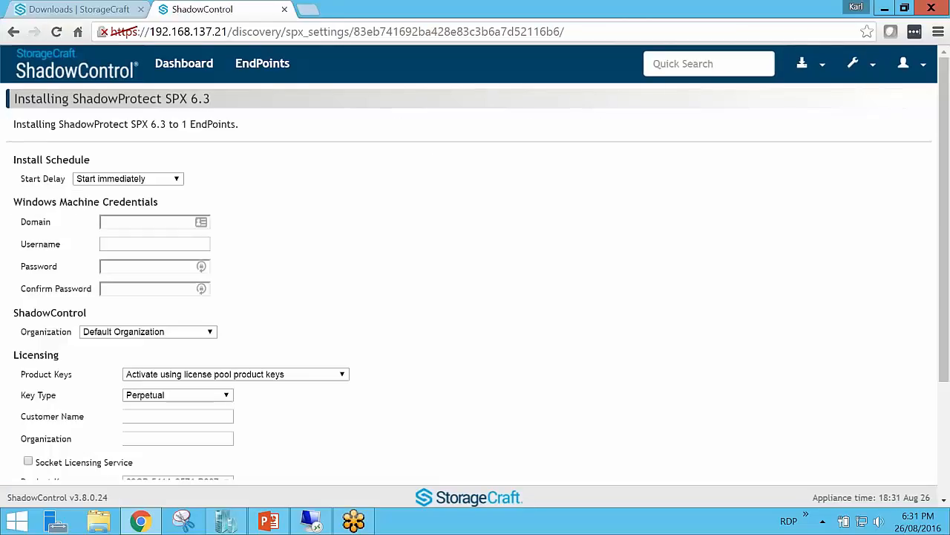
Step: Enter the Windows credentials with domain stc, username admin and the account password, and set the organization to StorageCraft APAC:Auckland
left_click(132, 218)
type("stc")
type("admin")
key("Tab")
type("****")
key("Tab")
type("****")
left_click(123, 335)
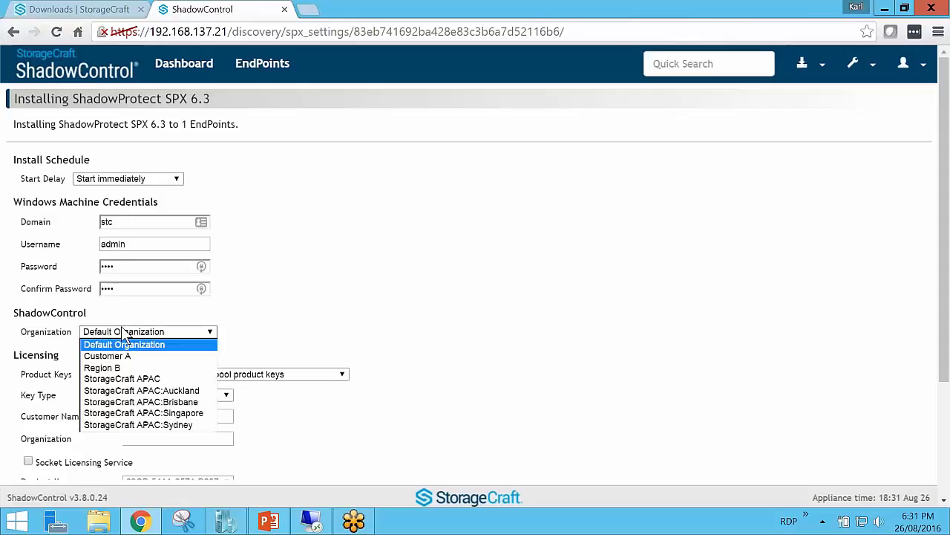
left_click(178, 391)
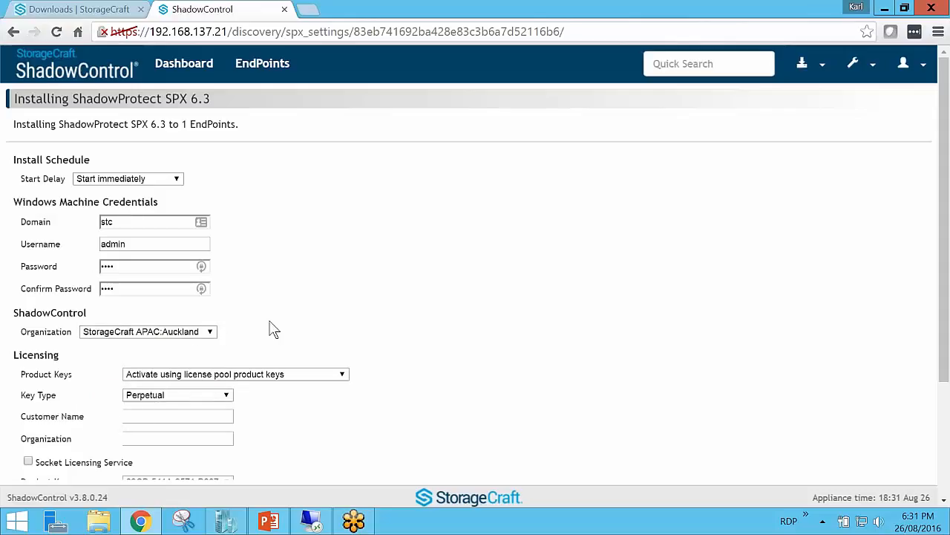
Step: Set licensing to activate using StorageCraft MSP Portal product keys and connect to the portal with its username and password
scroll(304, 321, "down", 1)
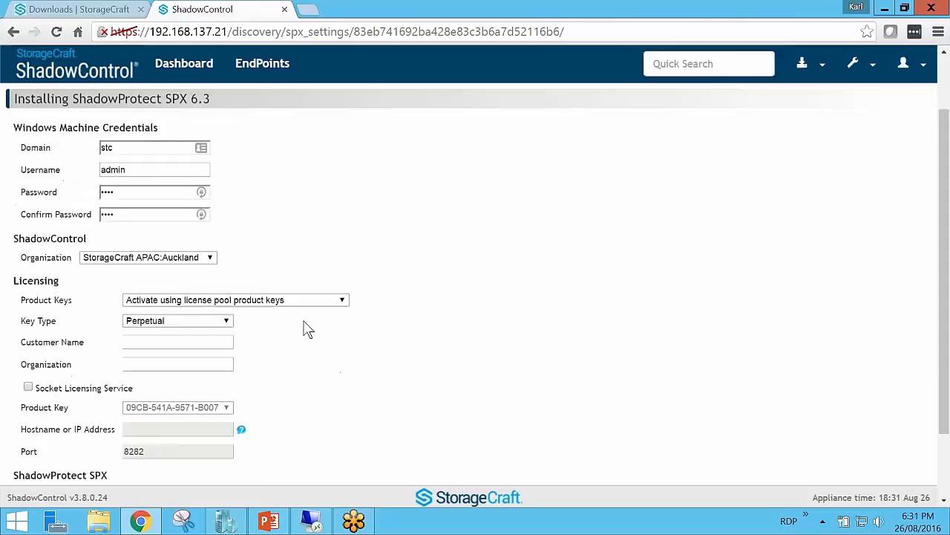
left_click(264, 305)
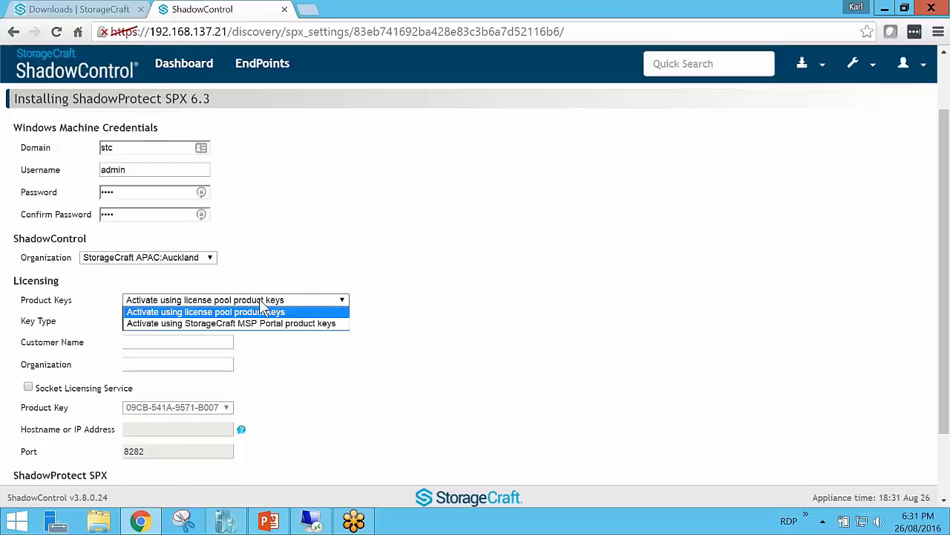
left_click(261, 330)
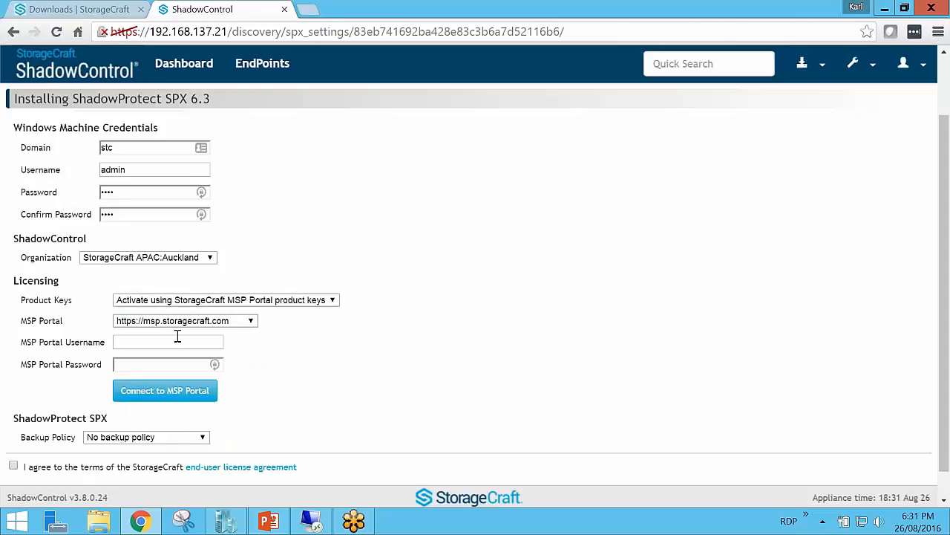
type("karl")
key("Down")
key("Return")
key("Tab")
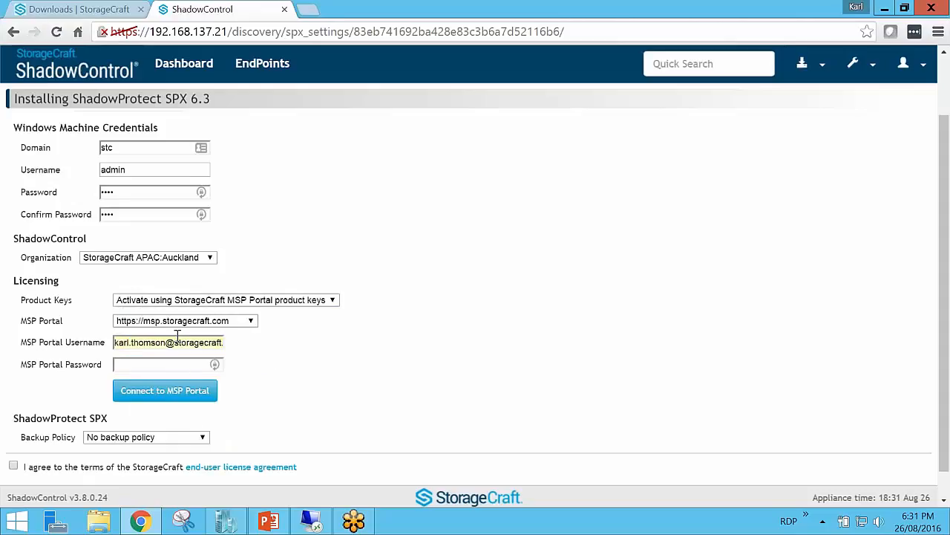
type("••••••••")
left_click(173, 388)
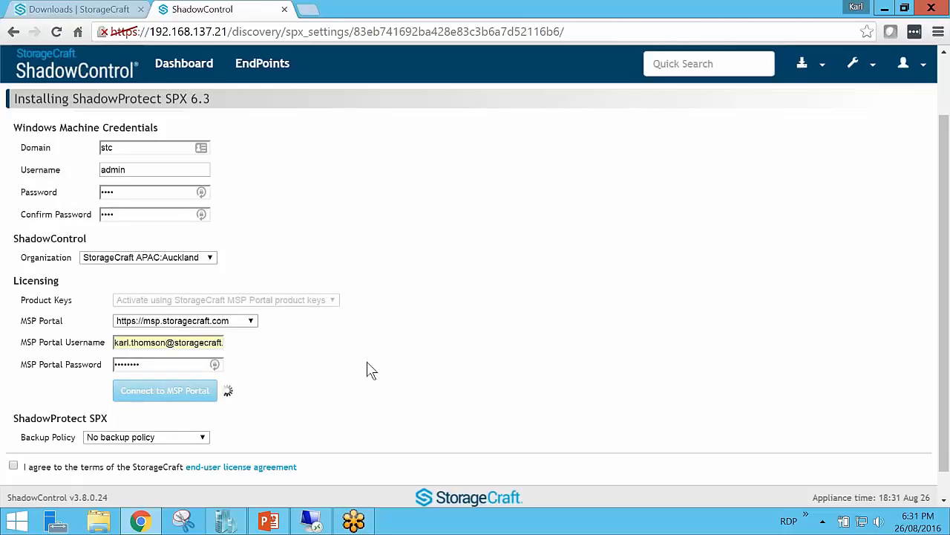
Step: Assign the Demo & Training MSP account to the install's licensing and check the organization setting
left_click(195, 343)
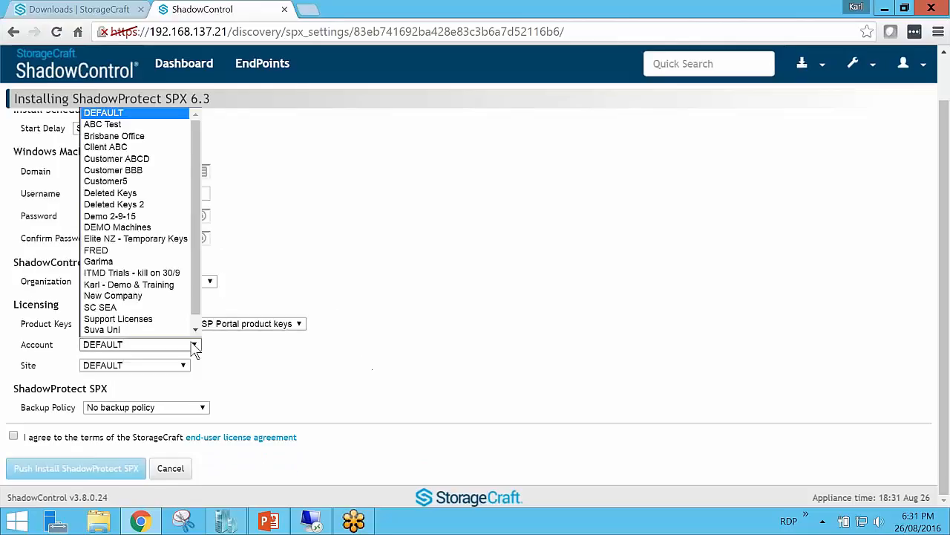
left_click(170, 286)
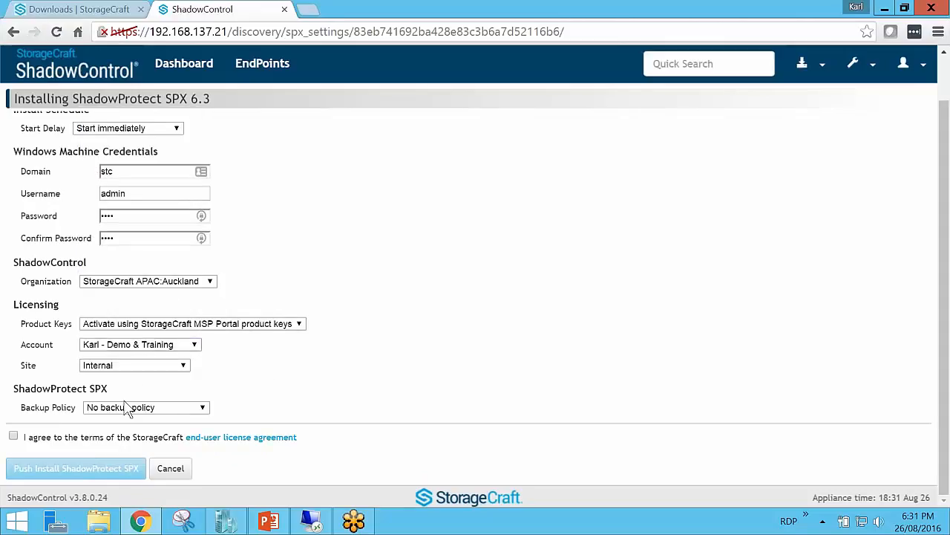
double_click(46, 281)
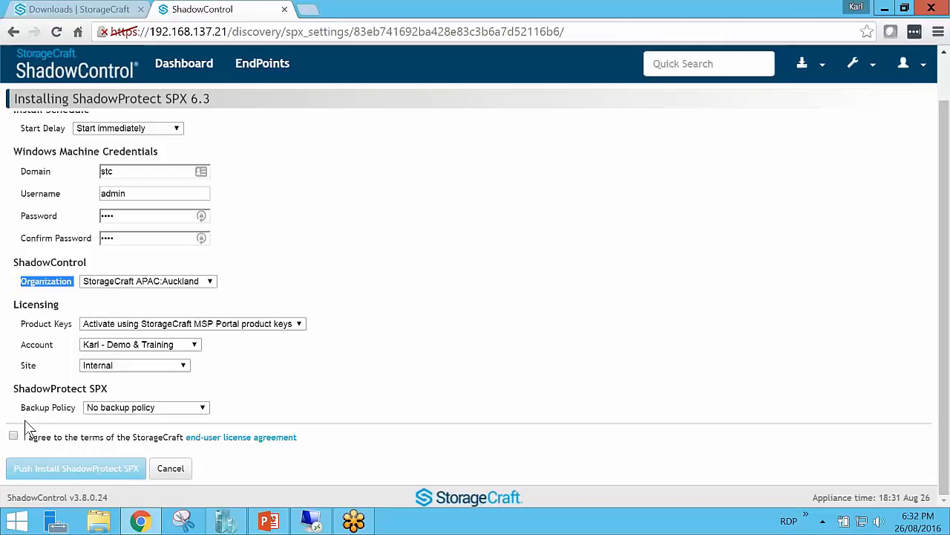
Step: Accept the end-user license agreement and start the ShadowProtect SPX push install, acknowledging the reboot notice
left_click(13, 437)
left_click(17, 470)
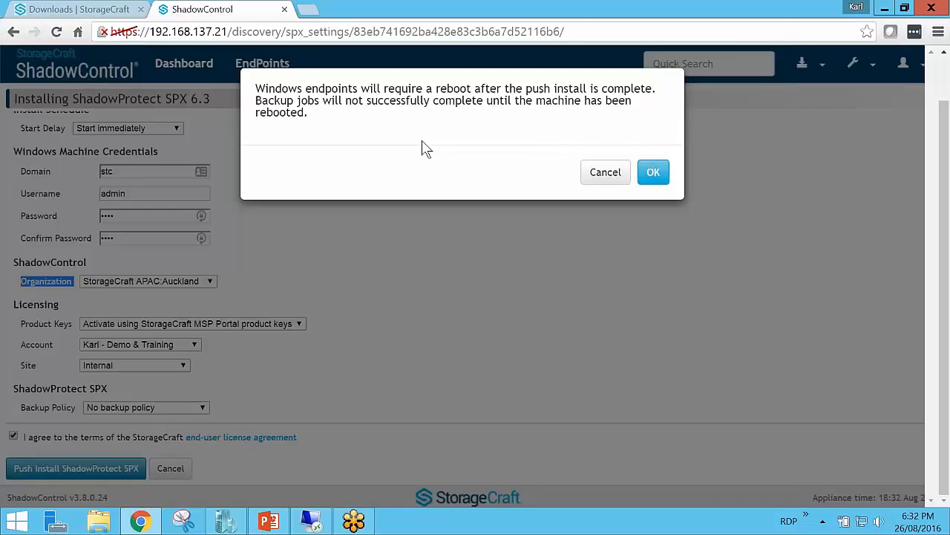
left_click(654, 172)
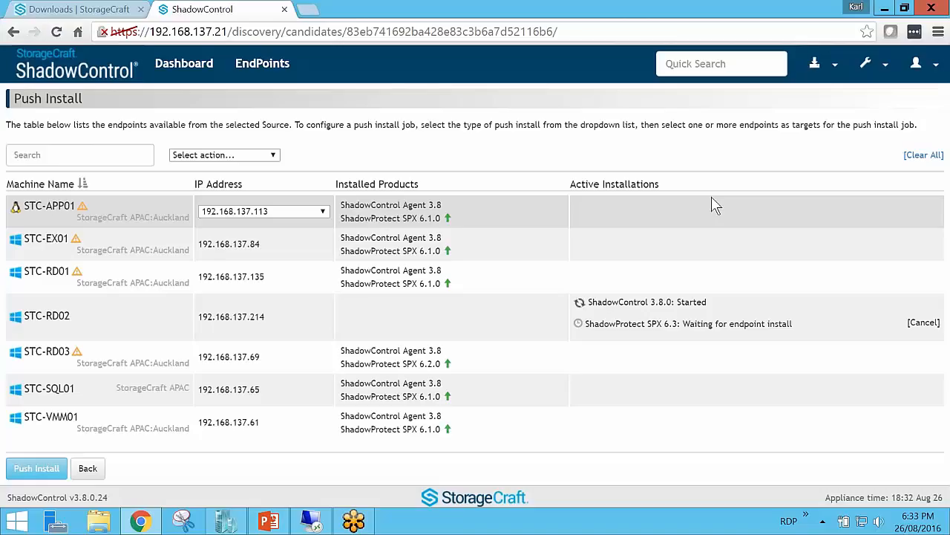
Step: Open the License Pool and review its product keys, assigned organizations and remaining activations
left_click(815, 64)
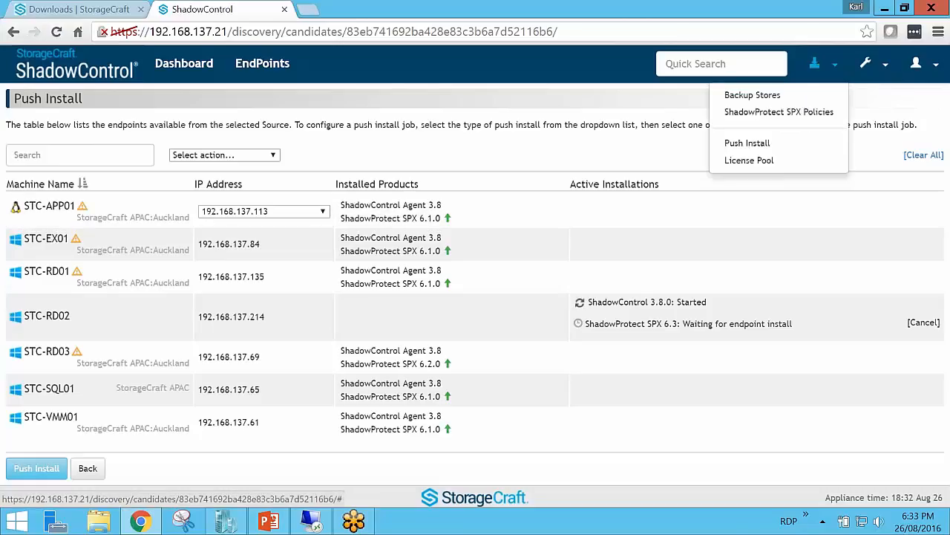
left_click(769, 161)
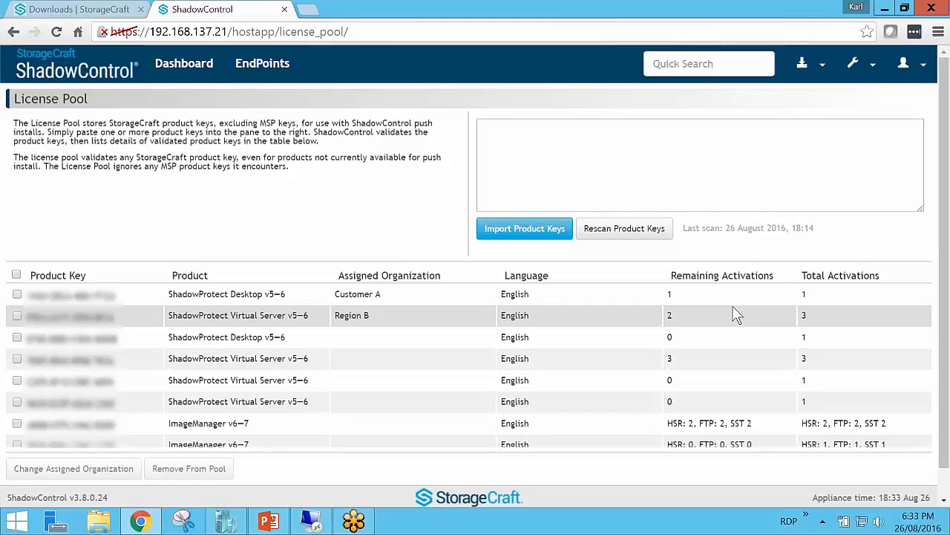
scroll(735, 315, "down", 1)
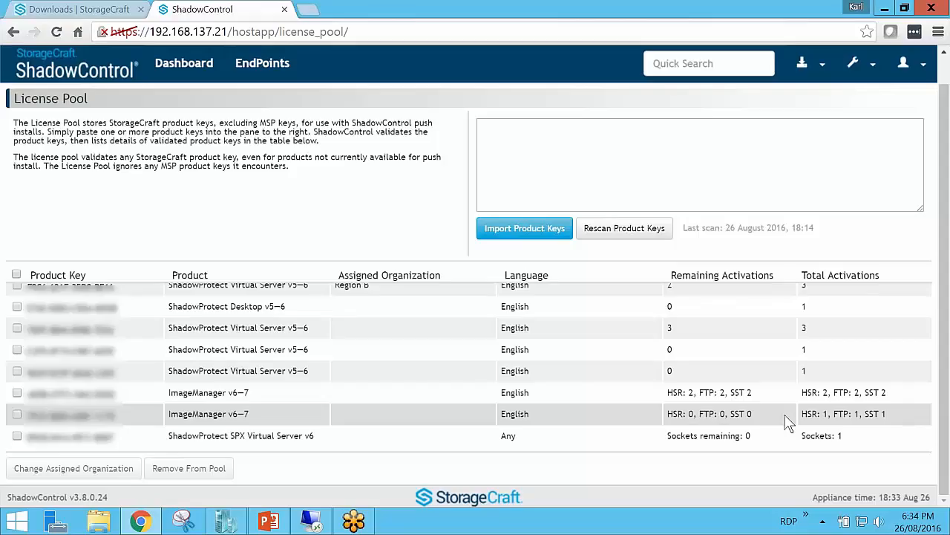
Step: Open the Default Policy under Status Rules and review its ShadowControl, ShadowProtect and ImageManager alert rules, including Replication Queue Size
left_click(858, 73)
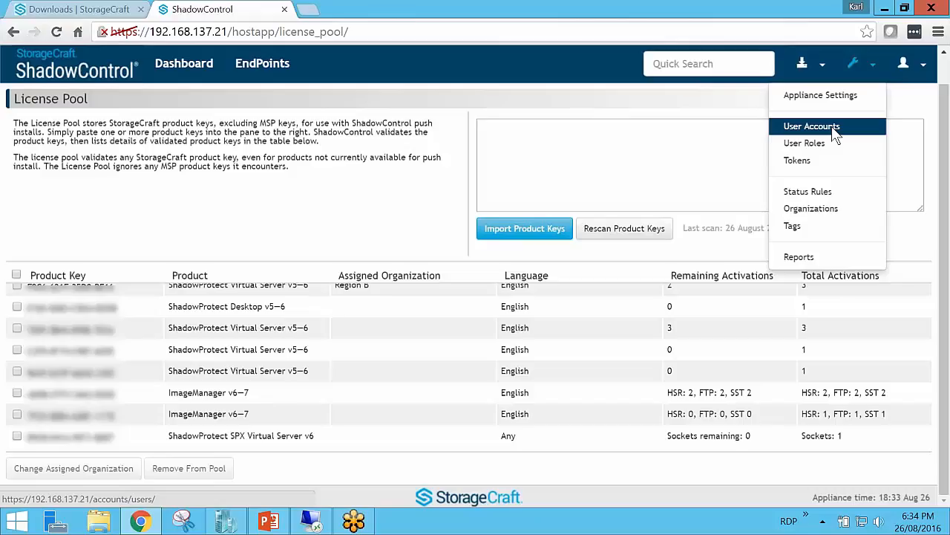
left_click(830, 189)
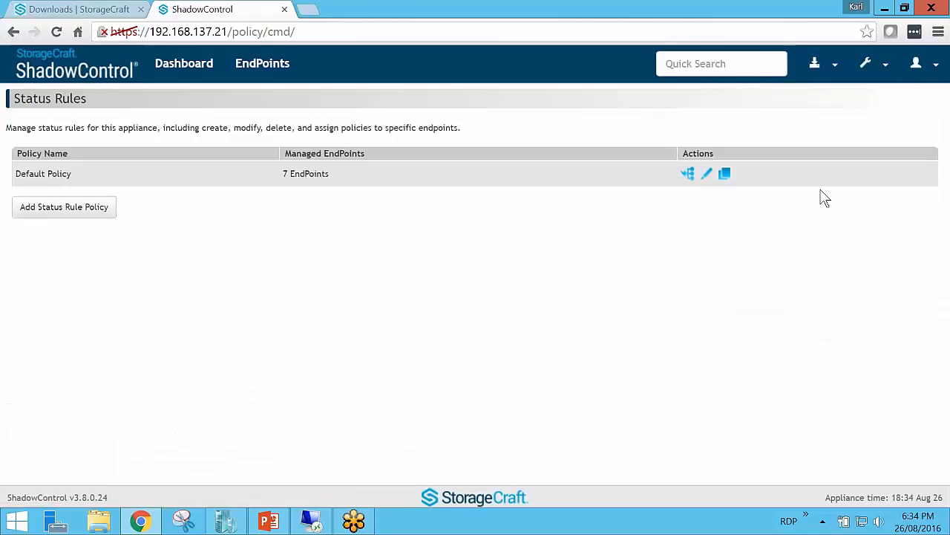
left_click(706, 174)
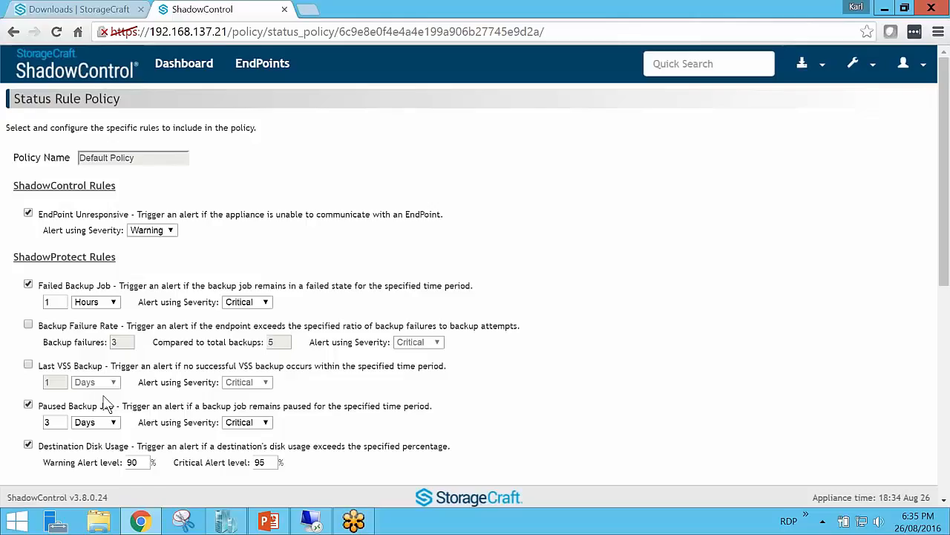
scroll(133, 399, "down", 1)
scroll(133, 398, "down", 1)
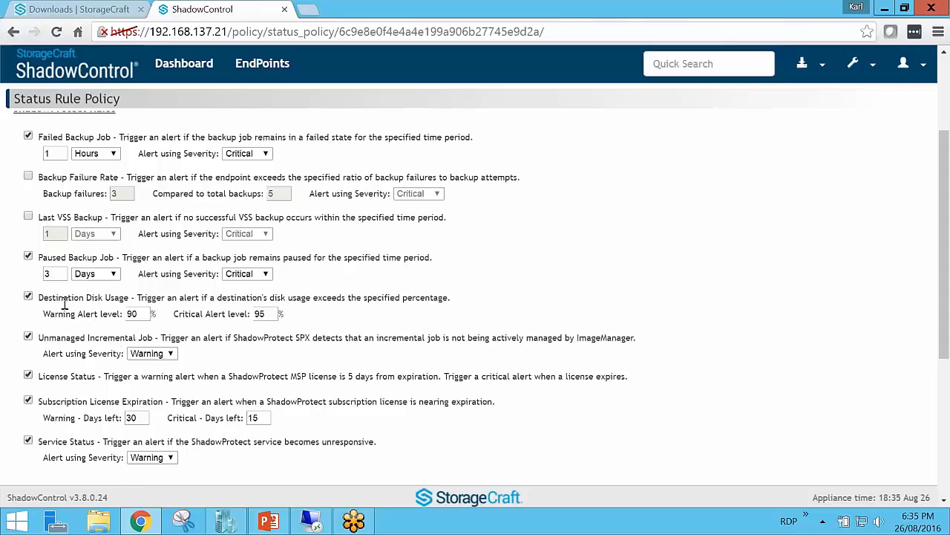
scroll(65, 303, "down", 1)
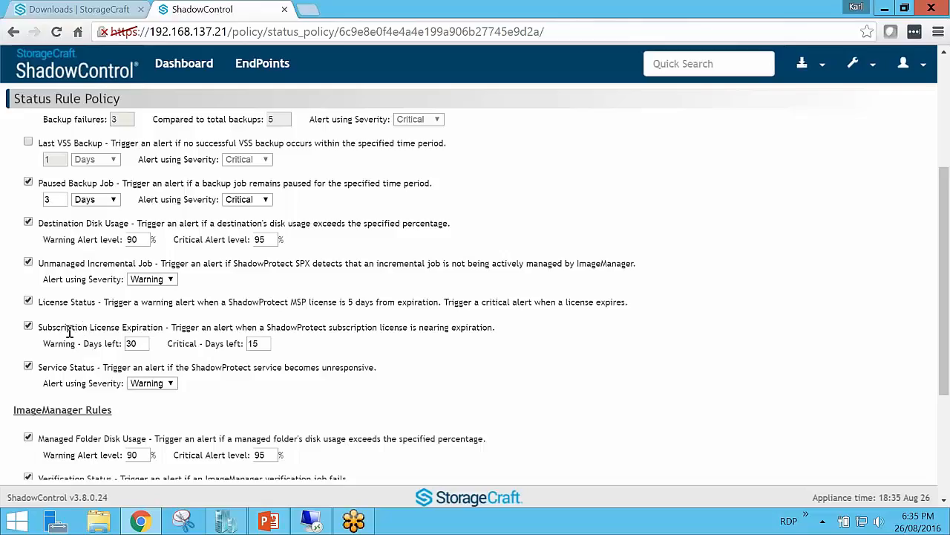
scroll(69, 332, "down", 2)
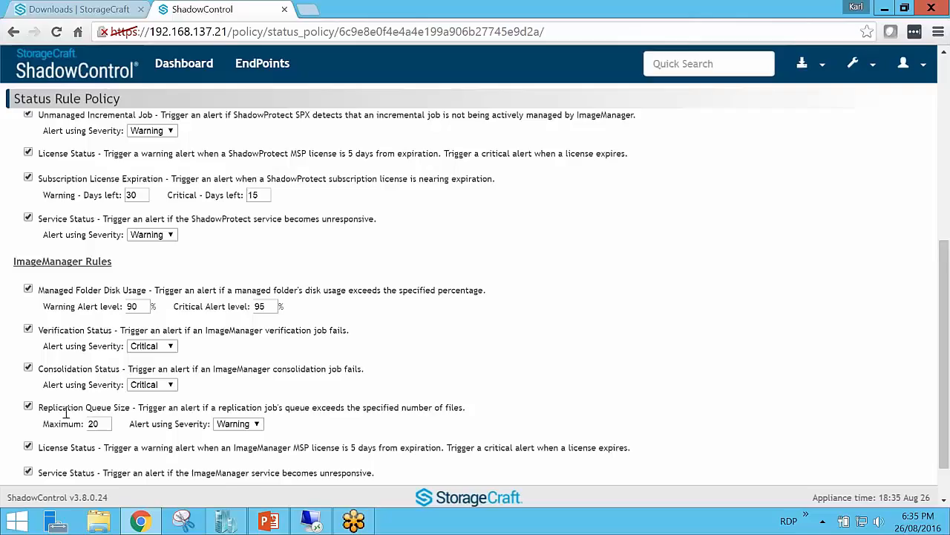
scroll(63, 406, "down", 2)
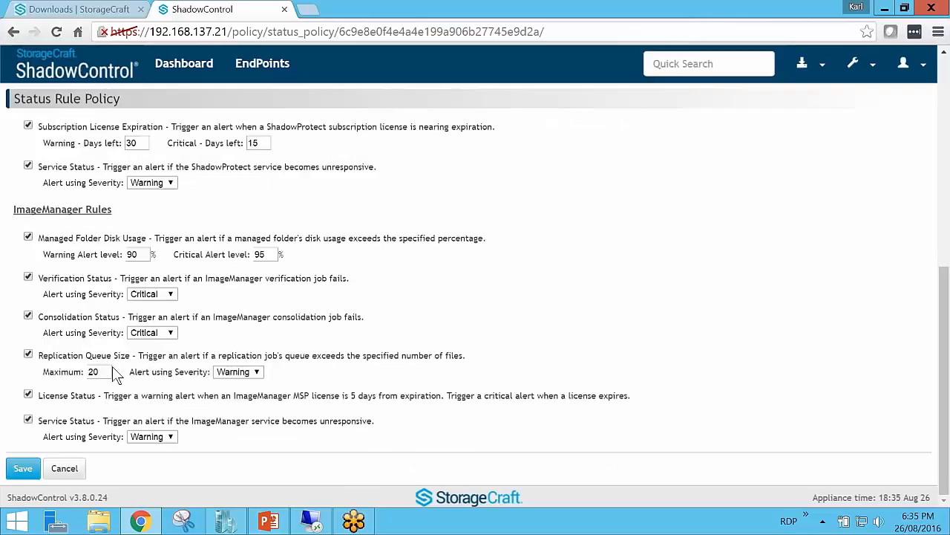
left_click_drag(104, 371, 86, 373)
Step: Open the STC-HV01 endpoint and view the folder details of its ImageManager managed folders
left_click(274, 69)
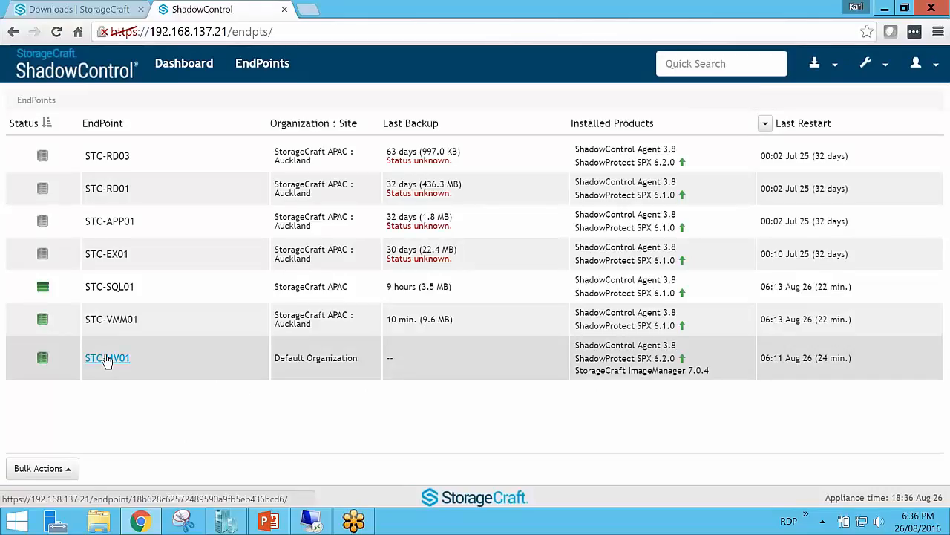
left_click(108, 357)
scroll(475, 297, "down", 5)
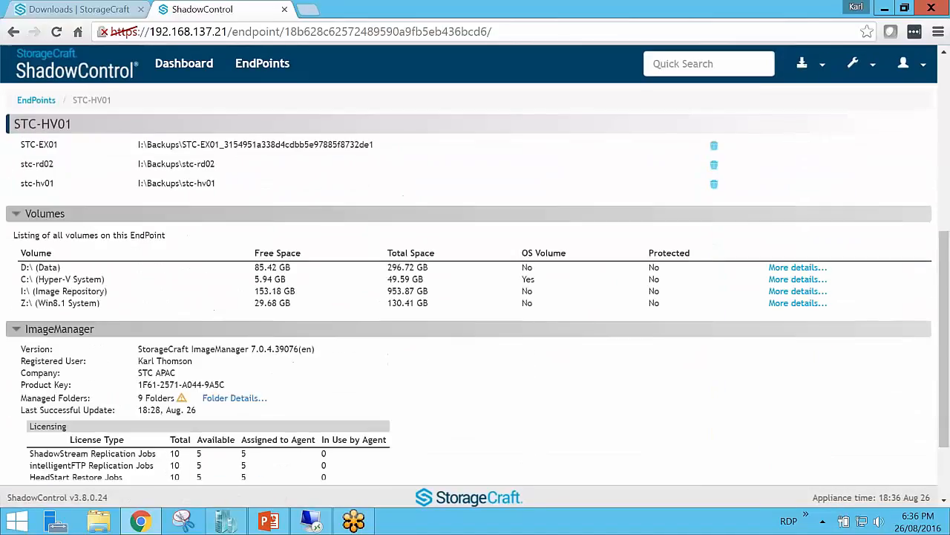
scroll(167, 326, "down", 1)
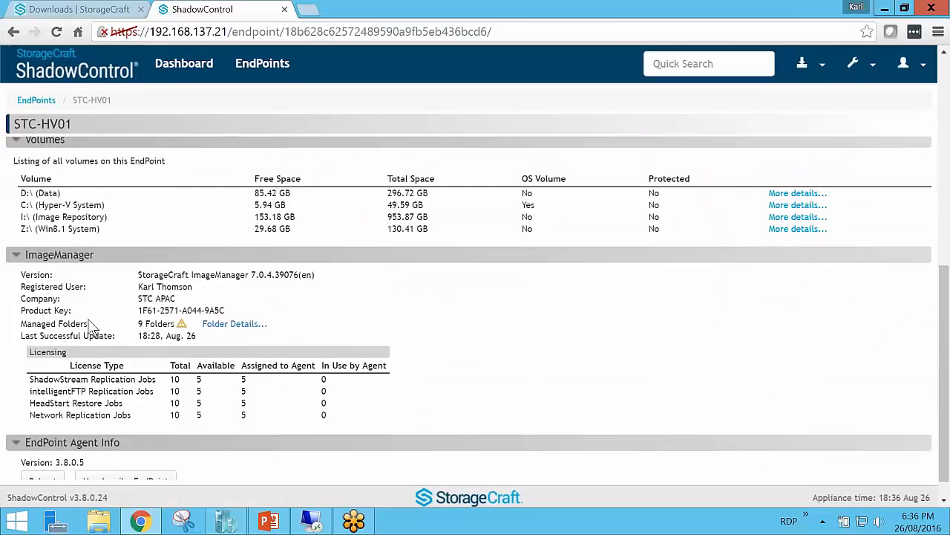
left_click(241, 324)
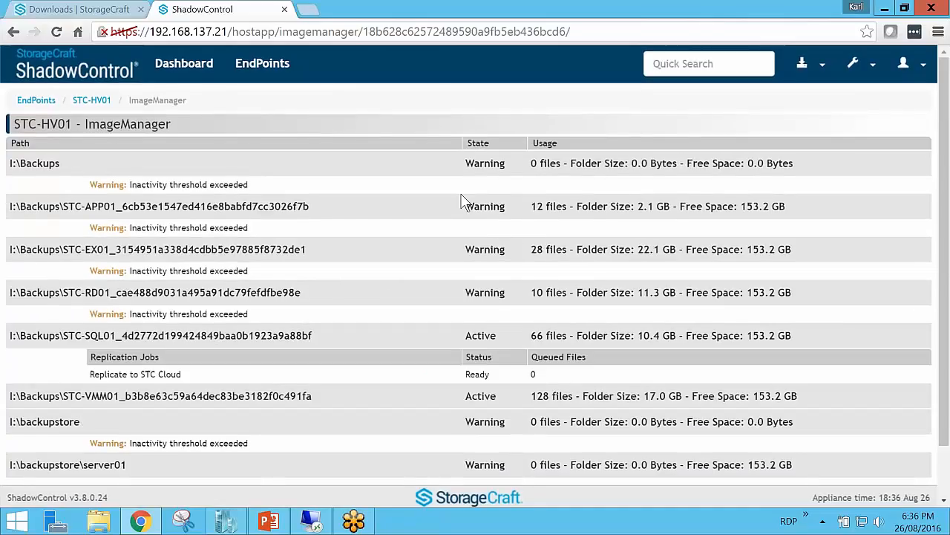
Step: Examine the managed folders' inactivity warnings and the STC-SQL01 folder's replication job status and queued files
double_click(201, 186)
triple_click(202, 188)
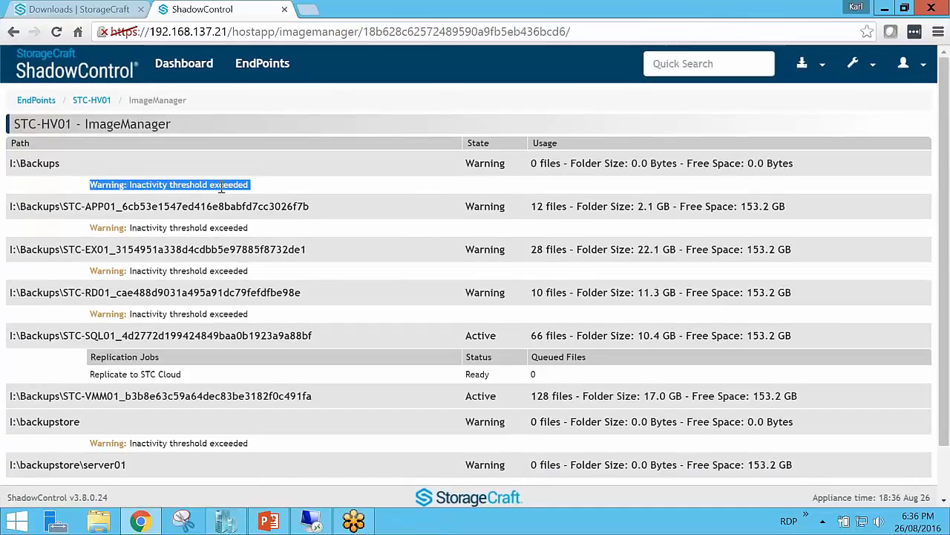
scroll(243, 250, "down", 2)
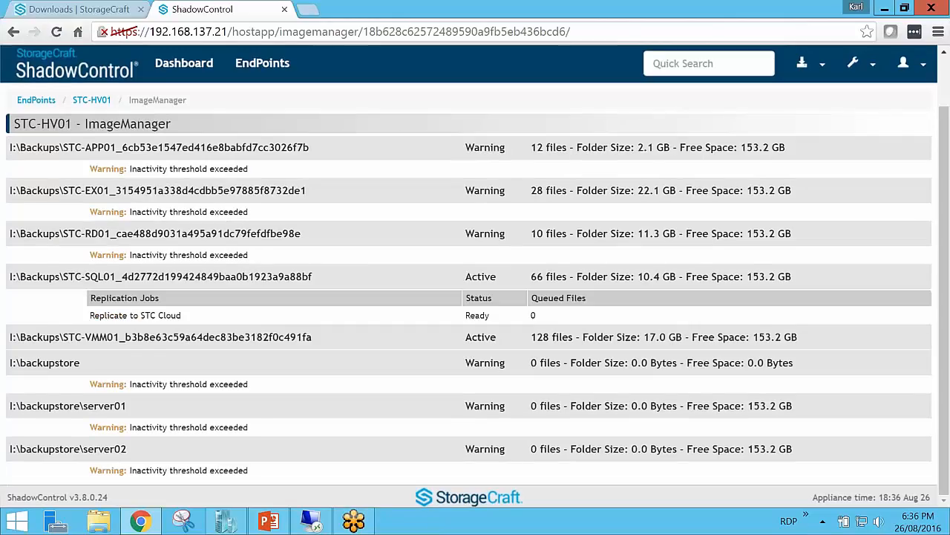
triple_click(152, 278)
double_click(115, 298)
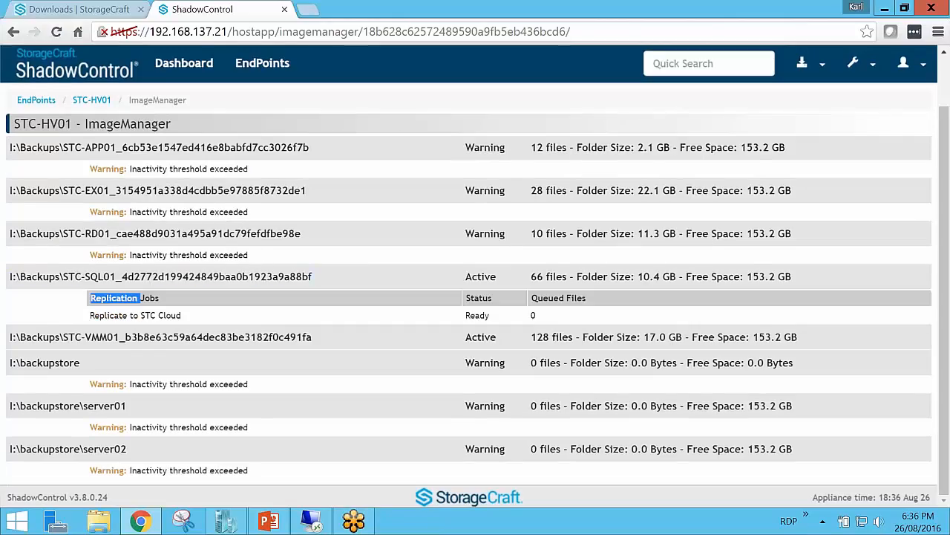
triple_click(111, 278)
triple_click(124, 298)
left_click(108, 316)
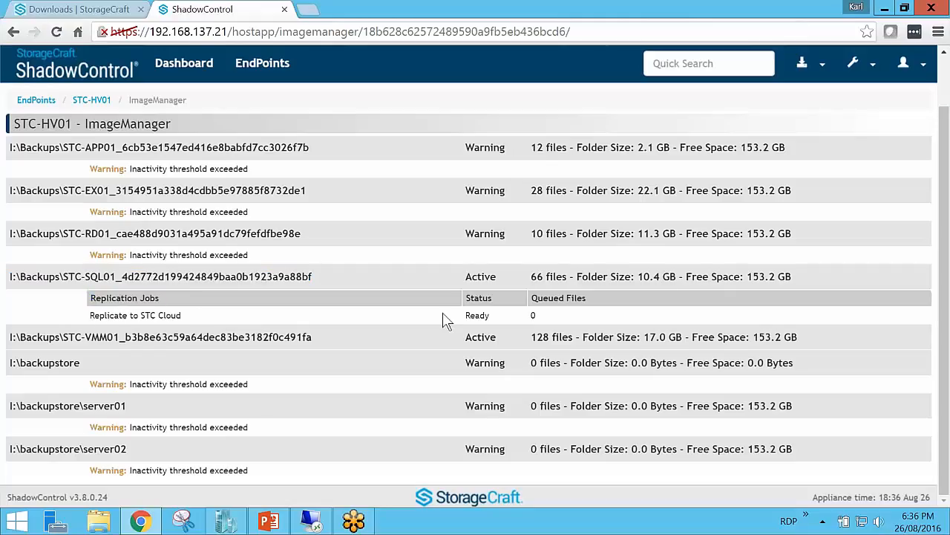
left_click_drag(535, 315, 529, 315)
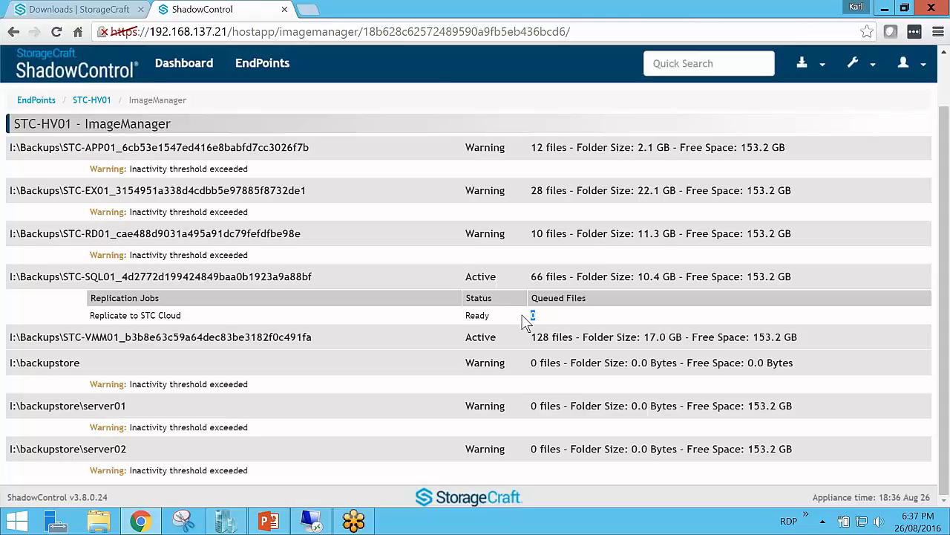
Step: Open the current superadmin report from Reports and review its endpoint summary, ShadowProtect and ImageManager details, and storage statistics
left_click(858, 68)
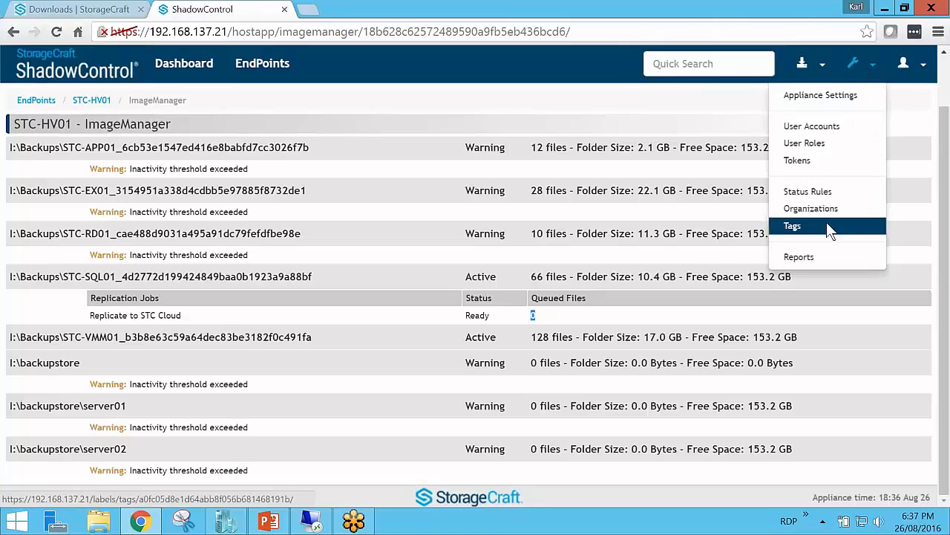
left_click(809, 258)
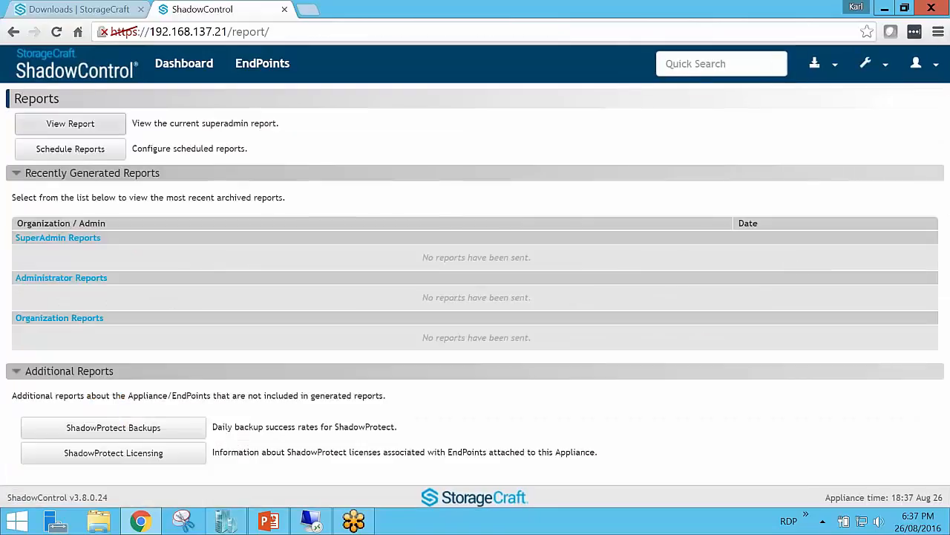
left_click(79, 126)
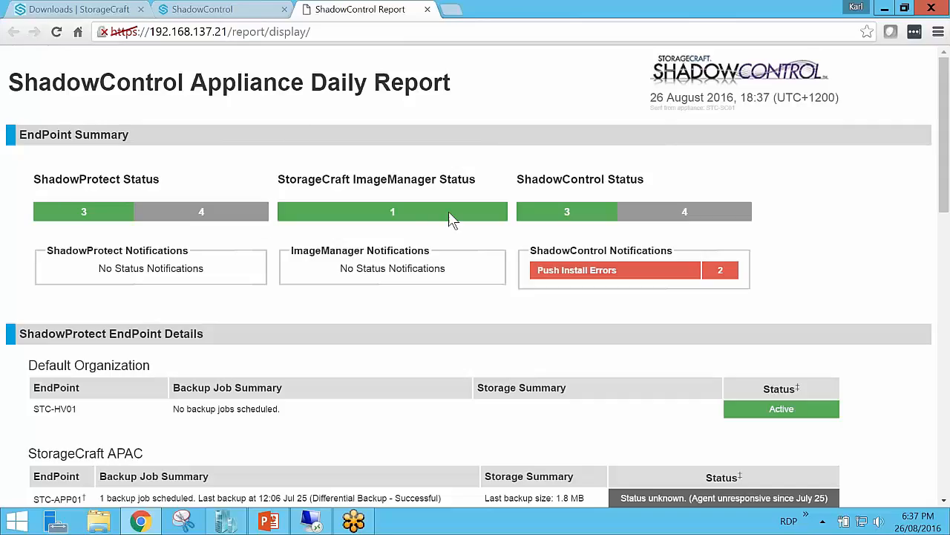
scroll(448, 212, "down", 1)
scroll(448, 212, "down", 1)
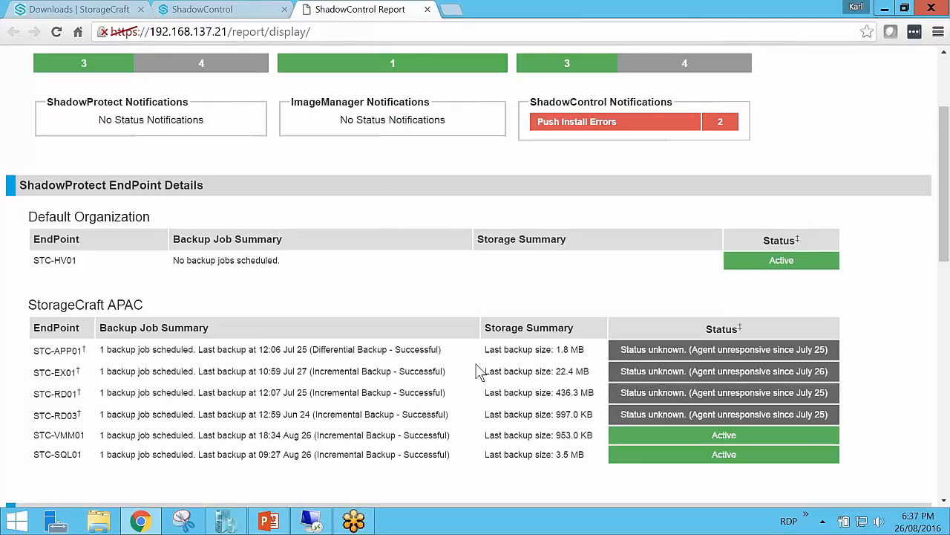
scroll(479, 371, "down", 3)
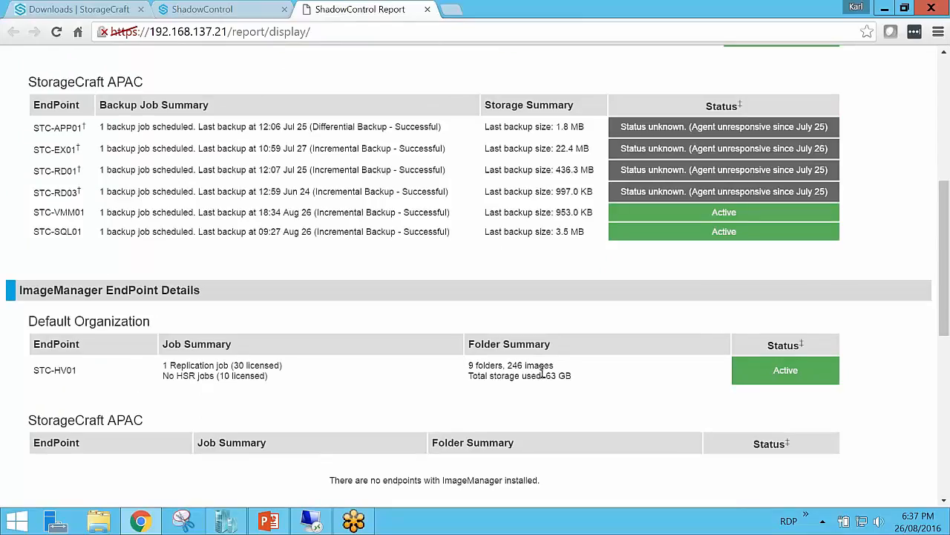
scroll(580, 388, "down", 6)
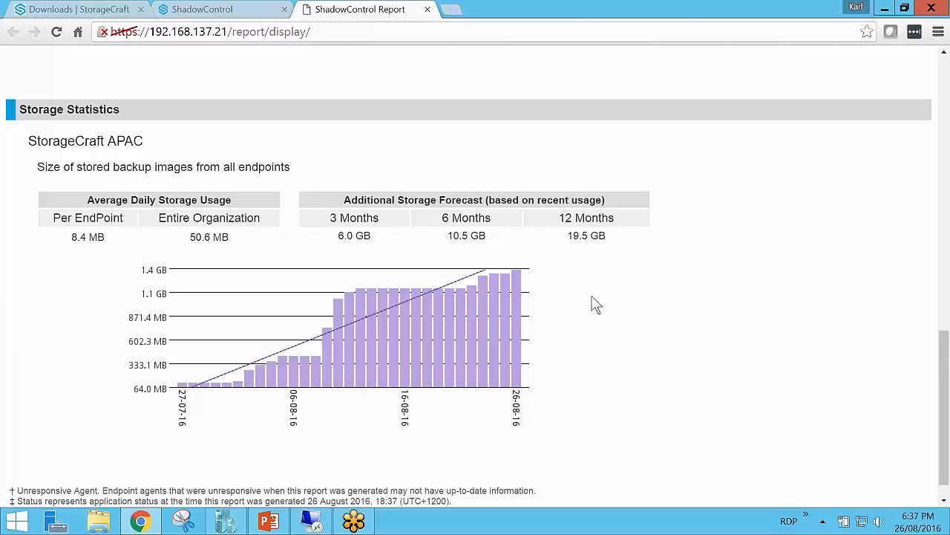
scroll(577, 288, "up", 5)
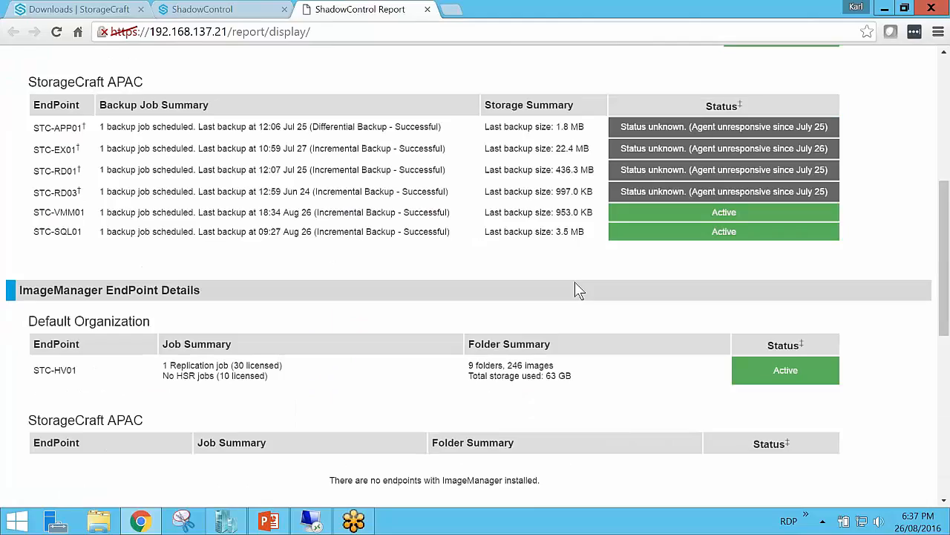
Step: Open the ShadowProtect Backups report from the Reports page and review STC-VMM01's daily success rates and the report settings, without saving changes
left_click(223, 9)
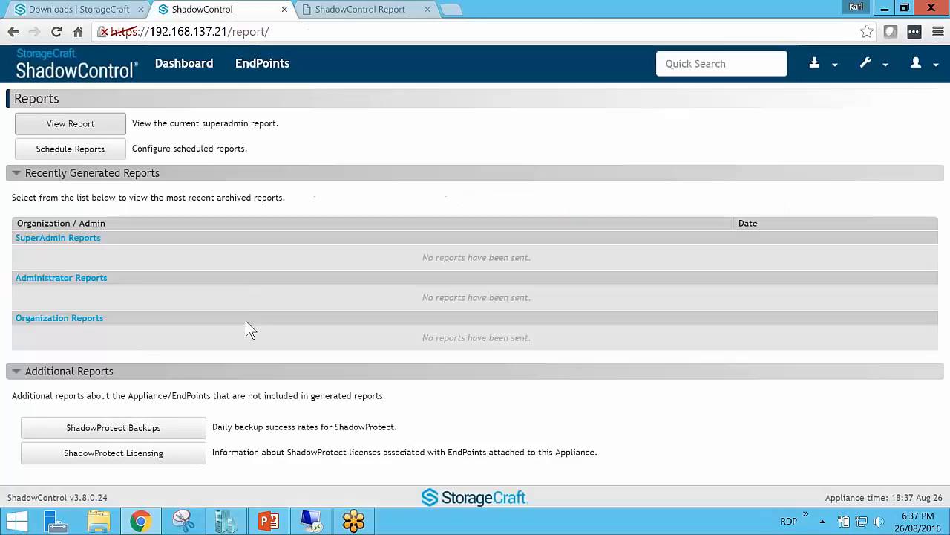
left_click(172, 435)
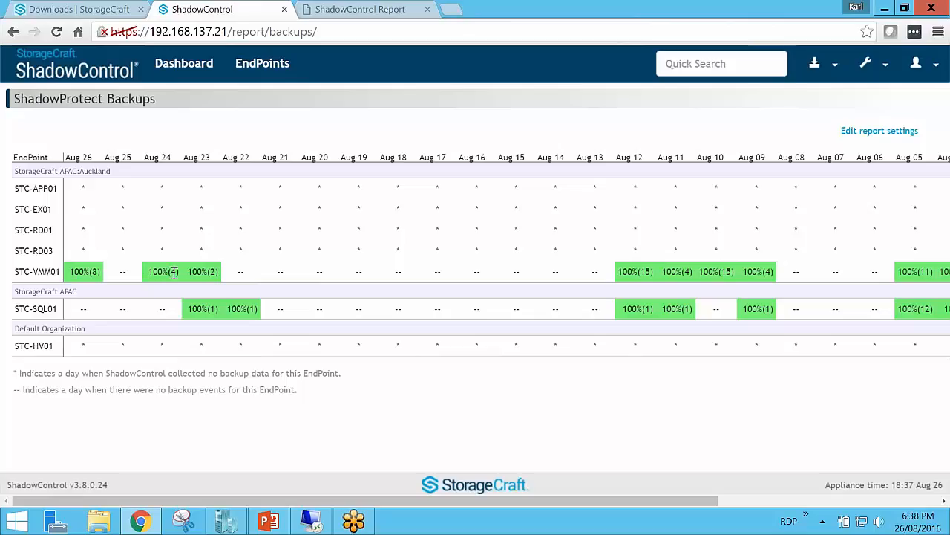
double_click(84, 272)
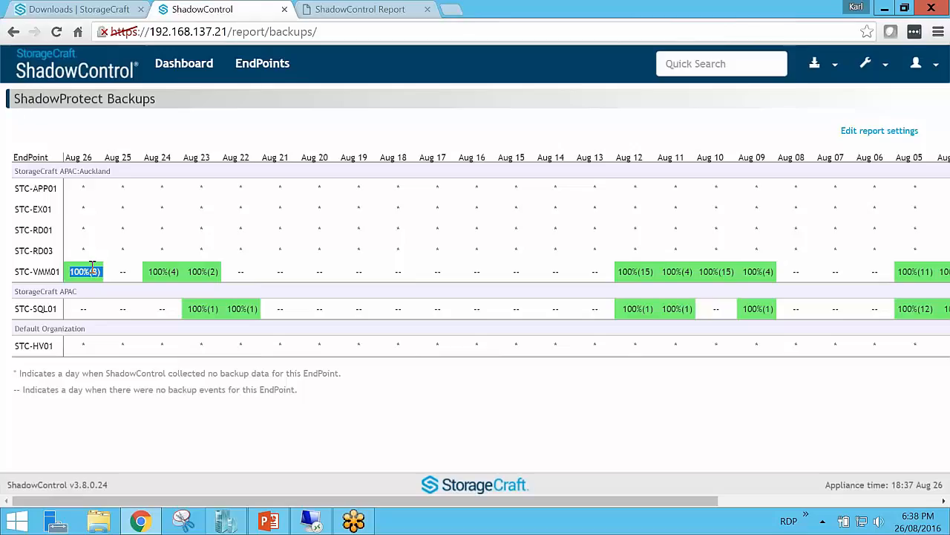
double_click(158, 274)
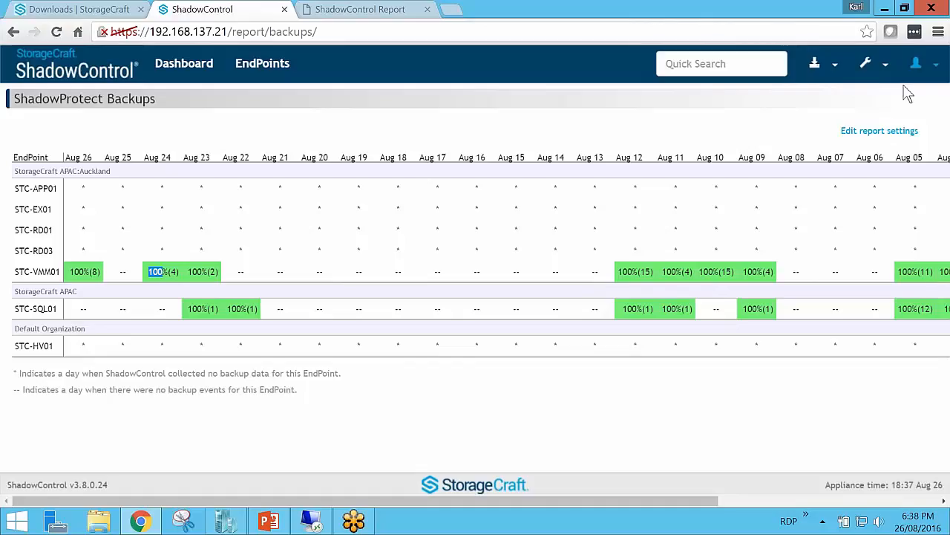
left_click(896, 131)
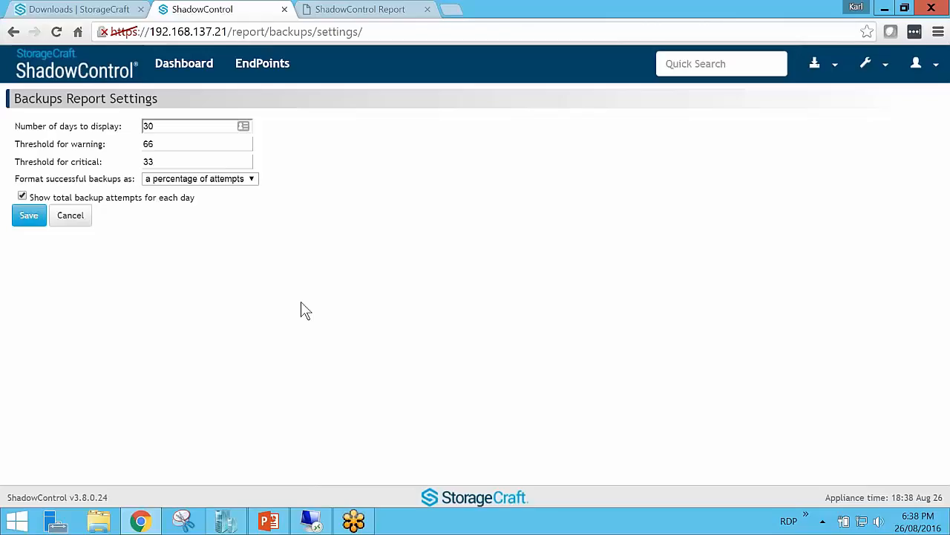
left_click(74, 218)
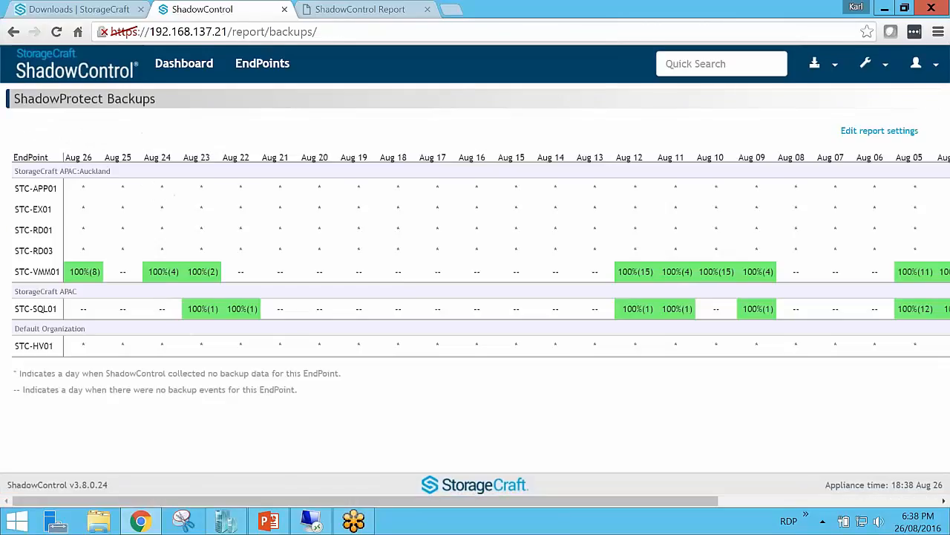